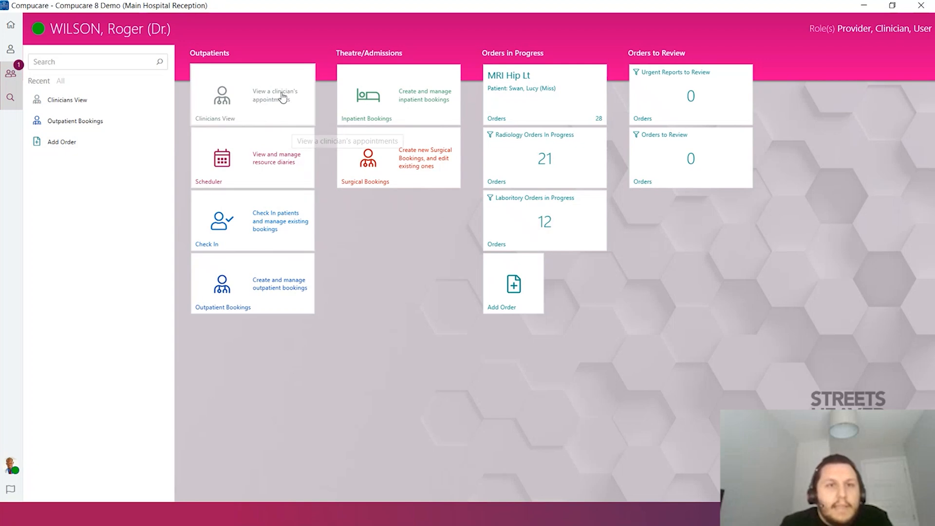
# Step: Open the Clinicians View and include the Due and Cancelled/DNA appointments alongside the Waiting ones
pyautogui.click(275, 110)
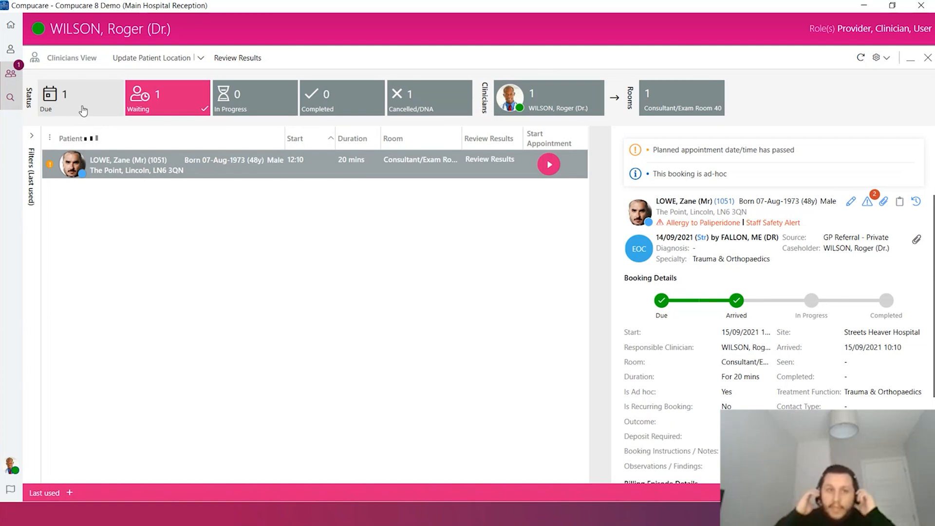
pyautogui.click(126, 105)
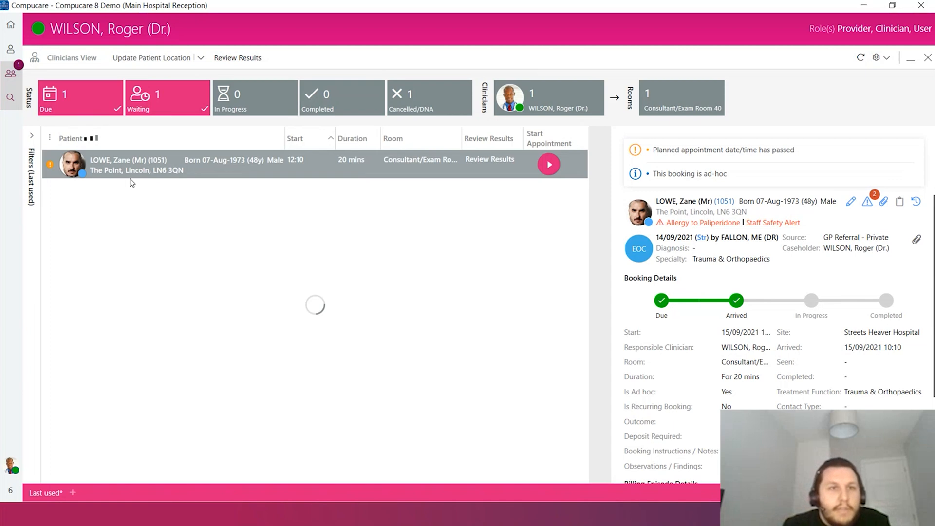
pyautogui.click(404, 107)
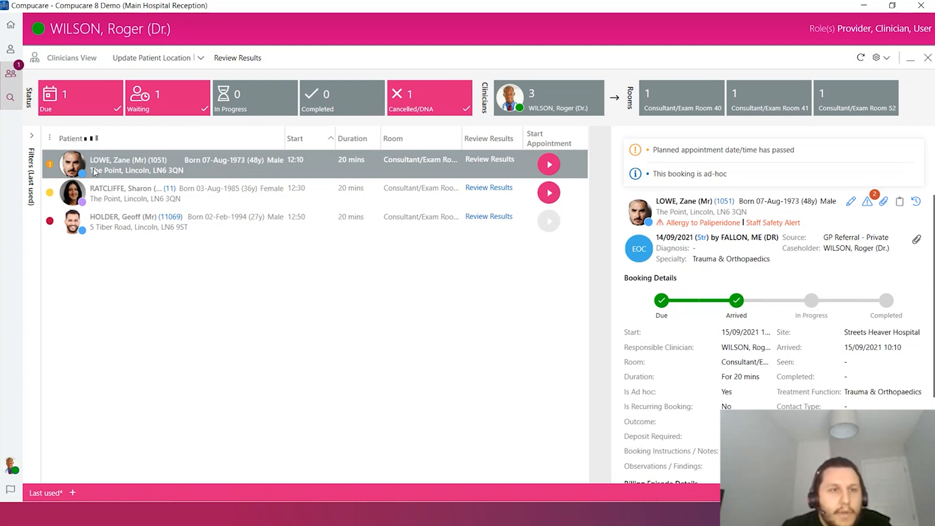
pyautogui.moveTo(51, 166)
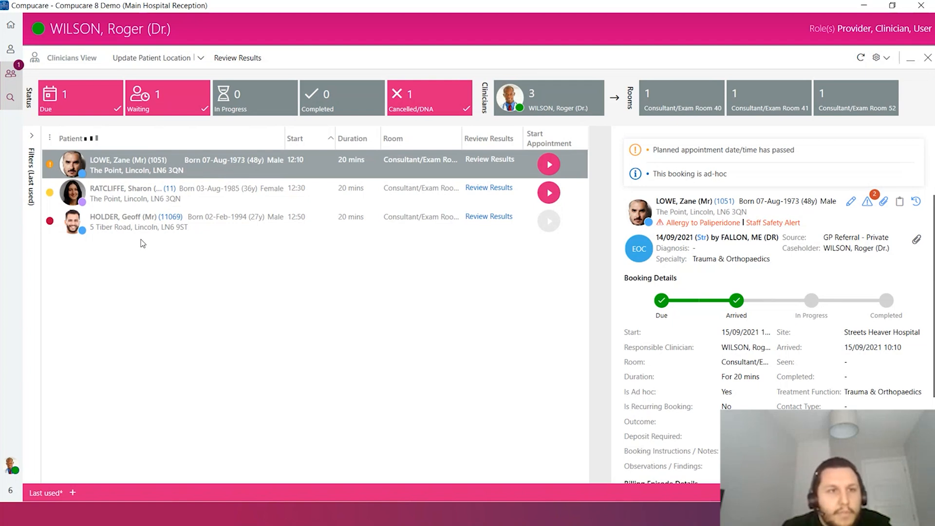
# Step: Toggle the Due, Waiting and Cancelled/DNA status filters to view the different lists, leaving only Waiting appointments selected
pyautogui.click(146, 117)
pyautogui.click(114, 105)
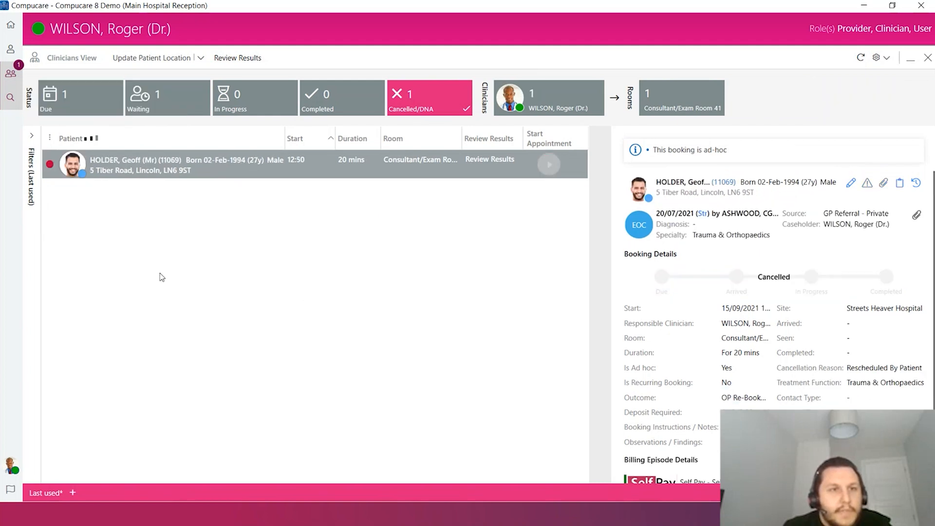
pyautogui.click(165, 115)
pyautogui.click(428, 102)
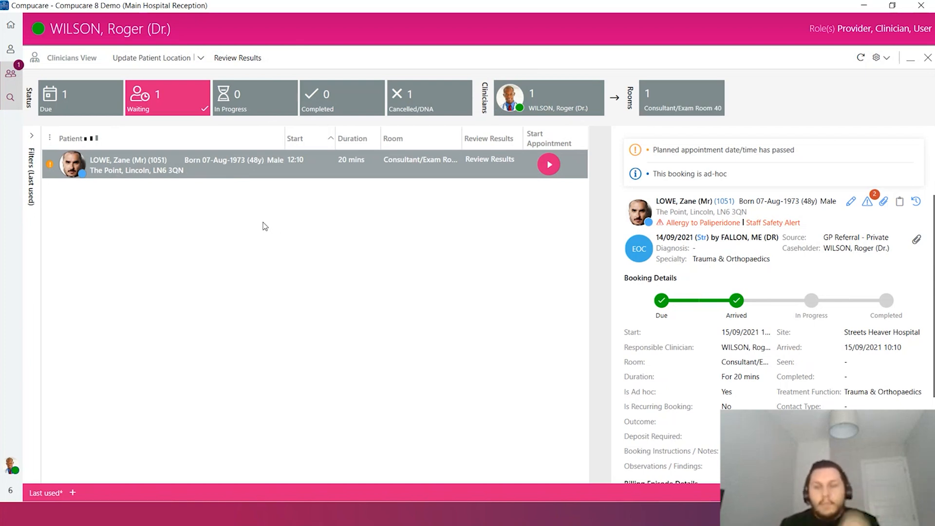
pyautogui.click(76, 107)
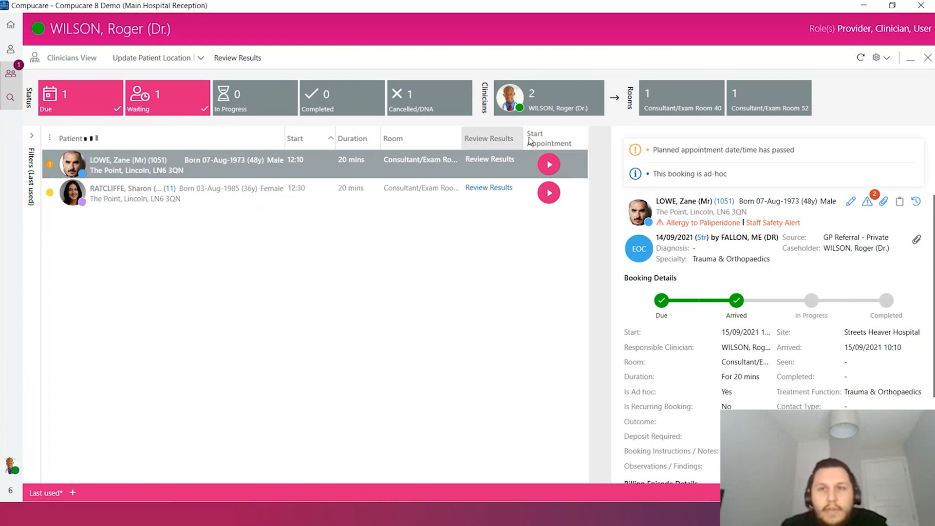
pyautogui.click(75, 107)
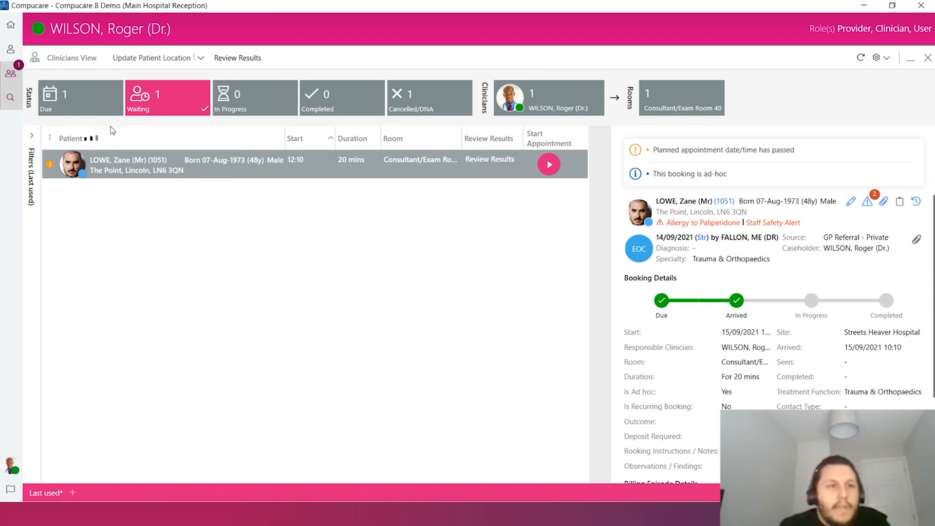
# Step: Reveal all available appointment filters, set the date to 15/09/2021 and collapse the filters again
pyautogui.click(32, 136)
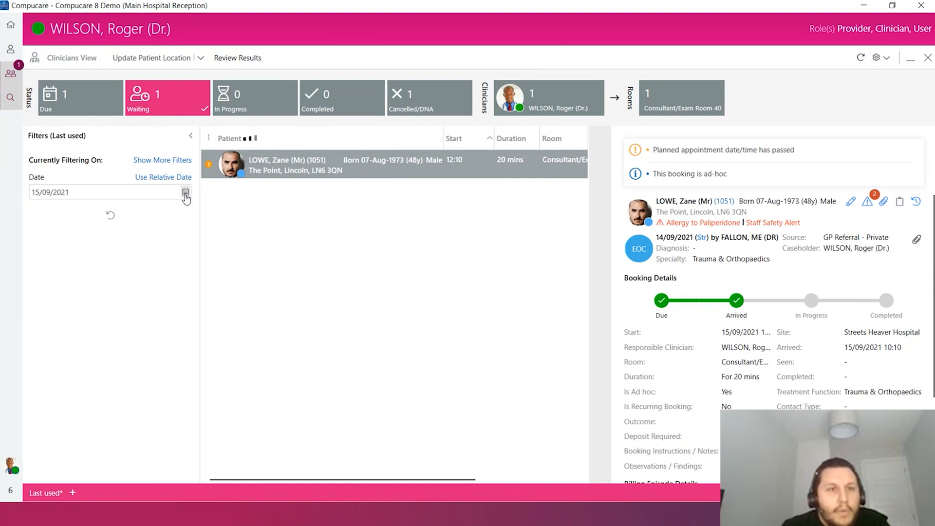
pyautogui.click(179, 160)
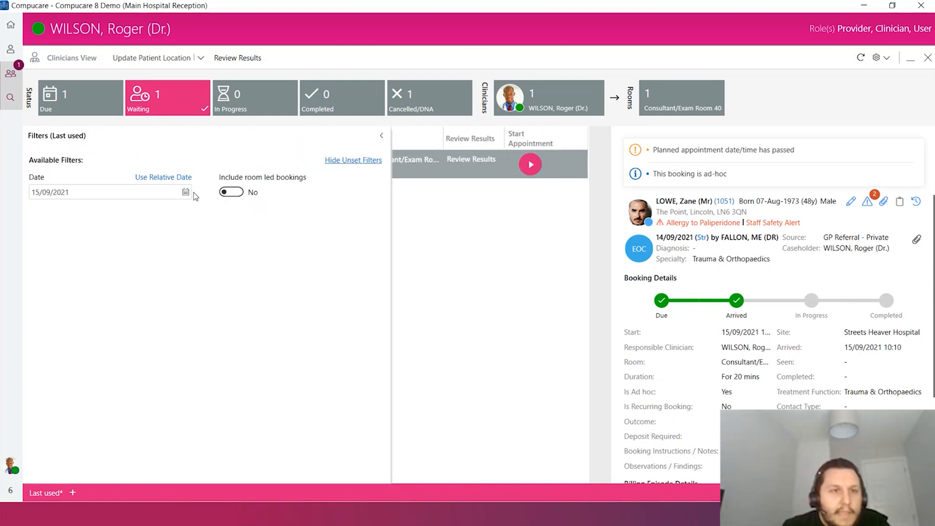
pyautogui.click(185, 192)
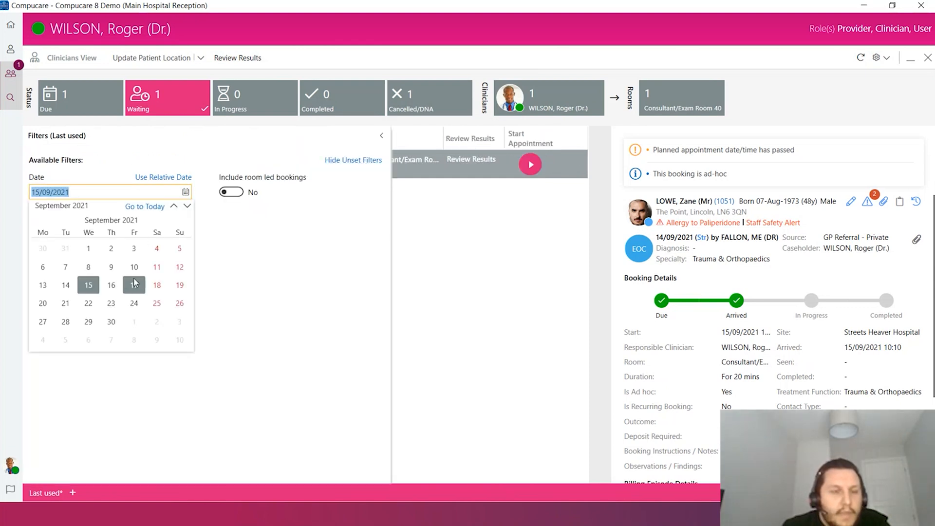
pyautogui.click(88, 287)
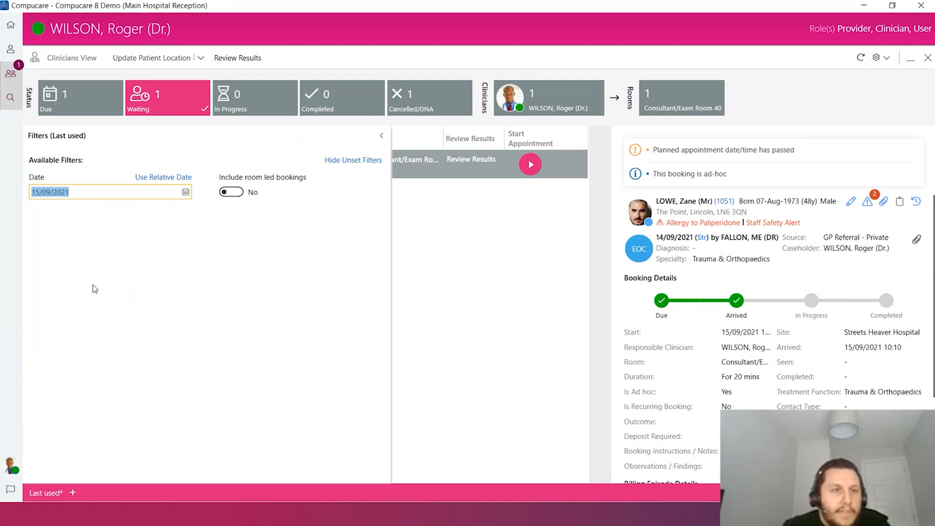
pyautogui.click(381, 136)
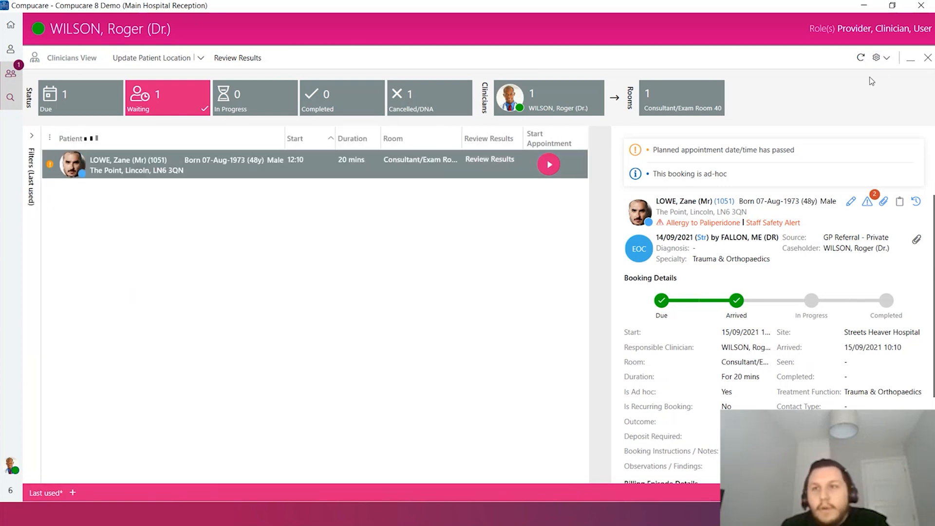
# Step: Examine the view settings for the reading pane position and auto-refresh rate, and close them without changes
pyautogui.click(883, 65)
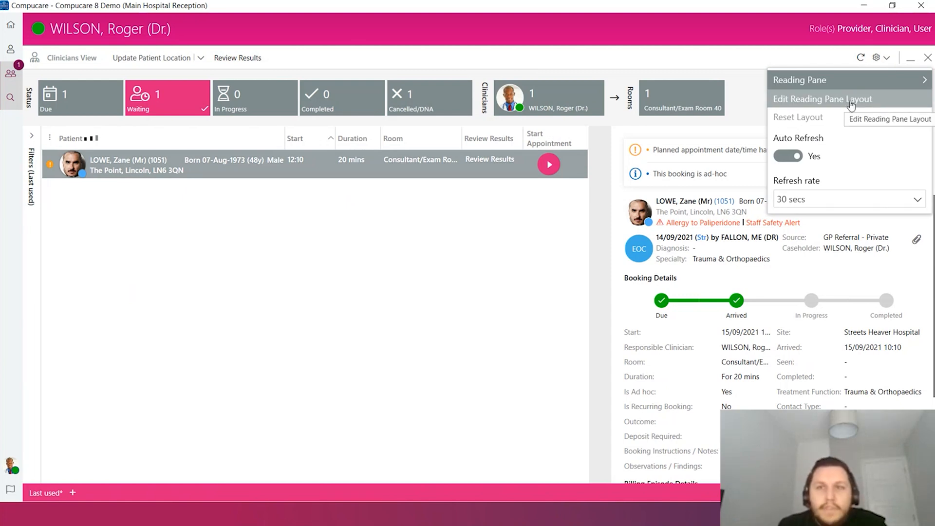
pyautogui.click(853, 83)
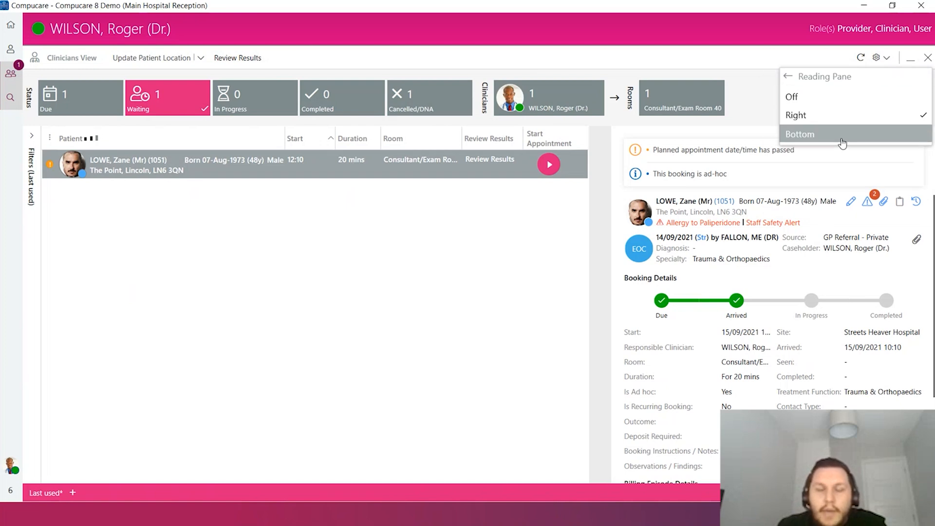
pyautogui.click(790, 79)
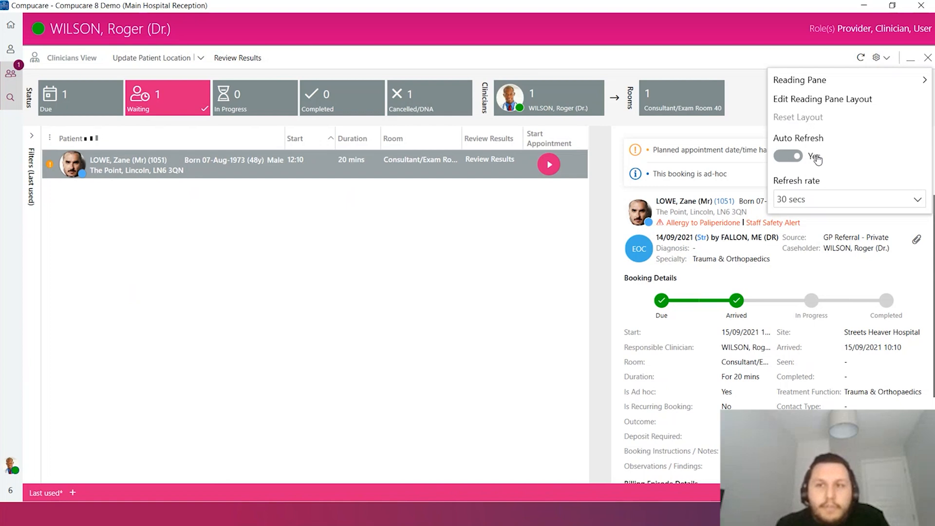
pyautogui.click(915, 199)
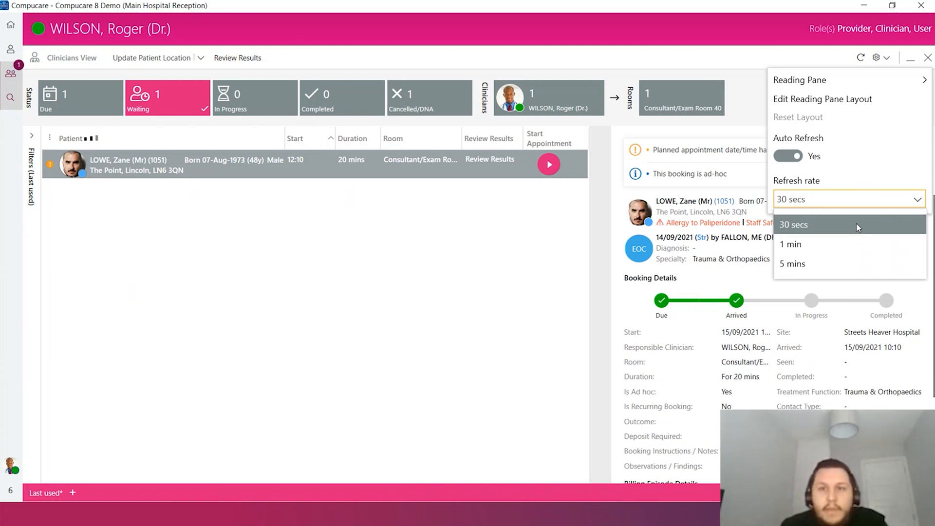
pyautogui.click(920, 201)
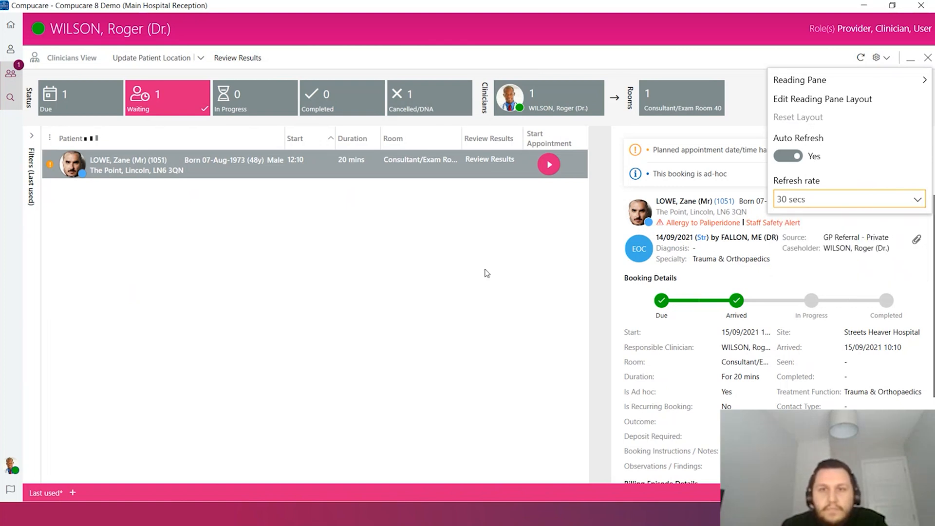
pyautogui.click(385, 273)
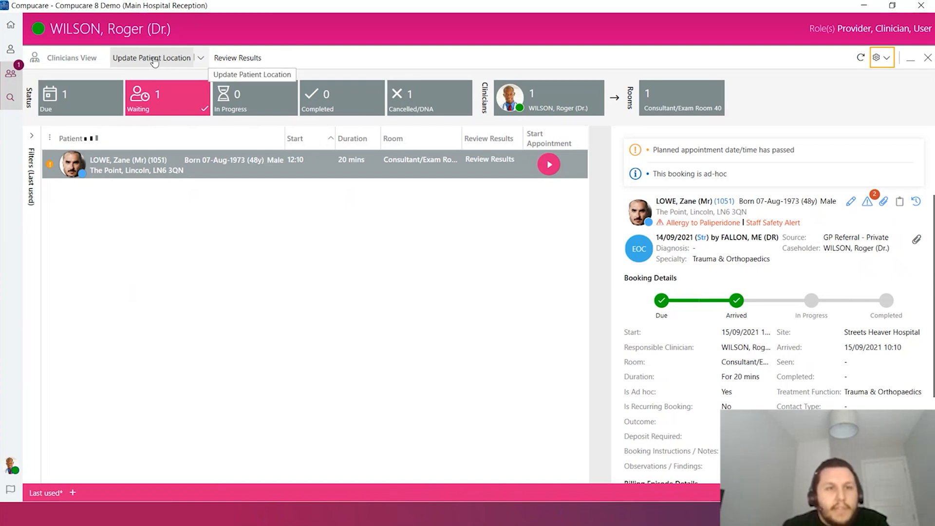
# Step: Update the waiting patient's location to Outpatient Department, save it and check the location details in the booking summary
pyautogui.scroll(-3, 782, 366)
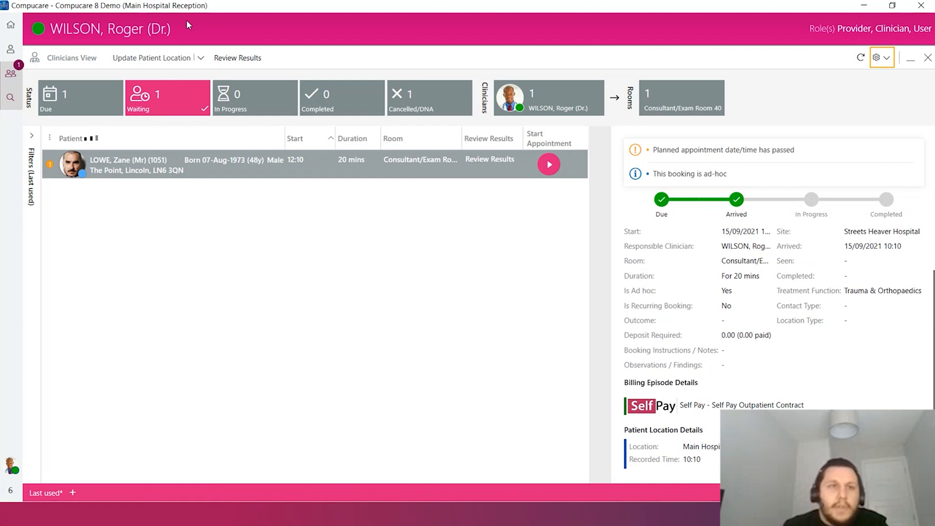
pyautogui.click(201, 58)
pyautogui.click(177, 77)
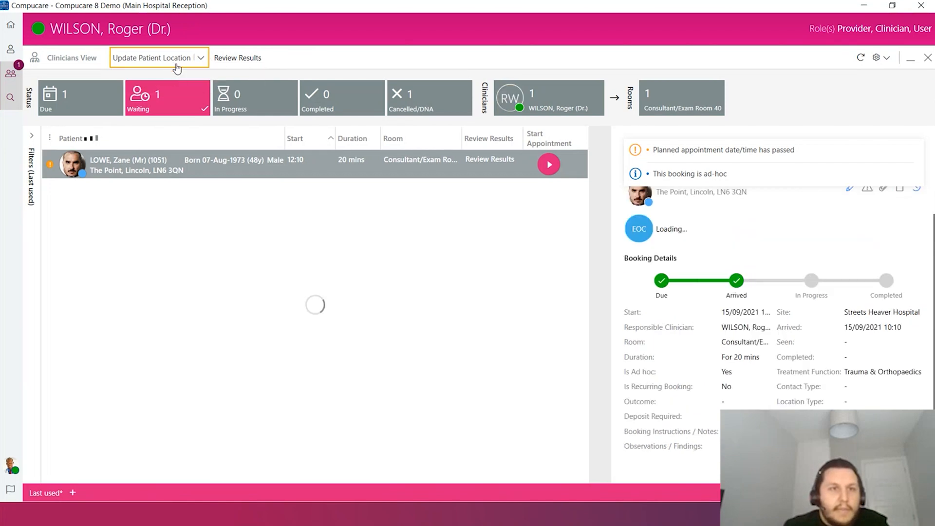
pyautogui.click(204, 60)
pyautogui.click(172, 58)
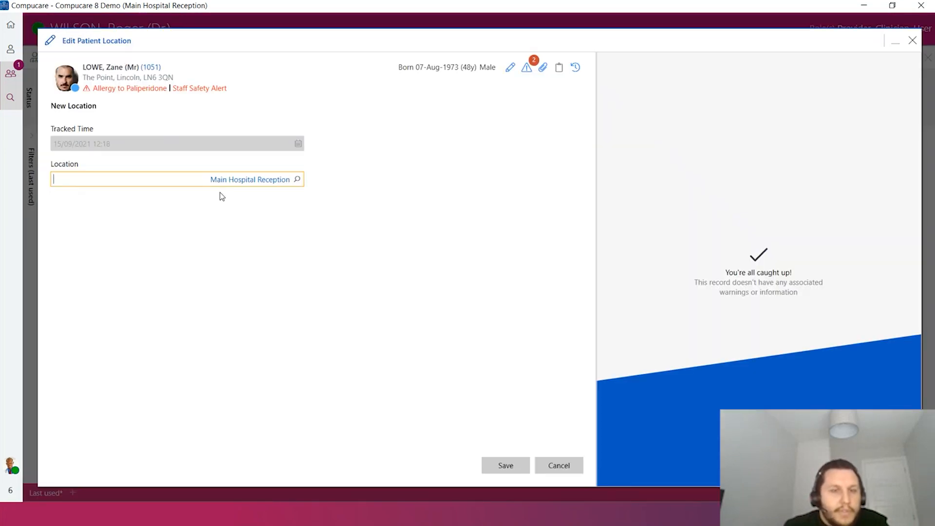
pyautogui.click(297, 180)
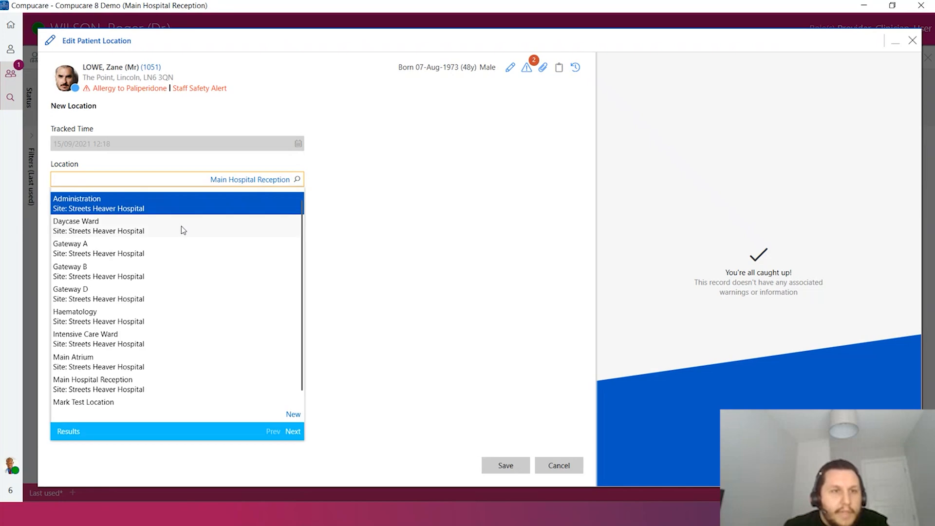
pyautogui.click(293, 432)
pyautogui.click(87, 252)
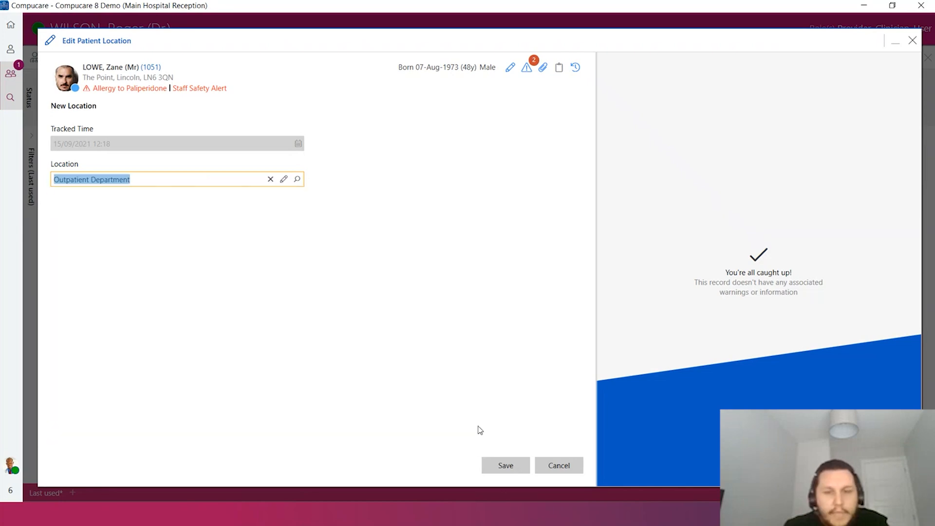
pyautogui.click(515, 466)
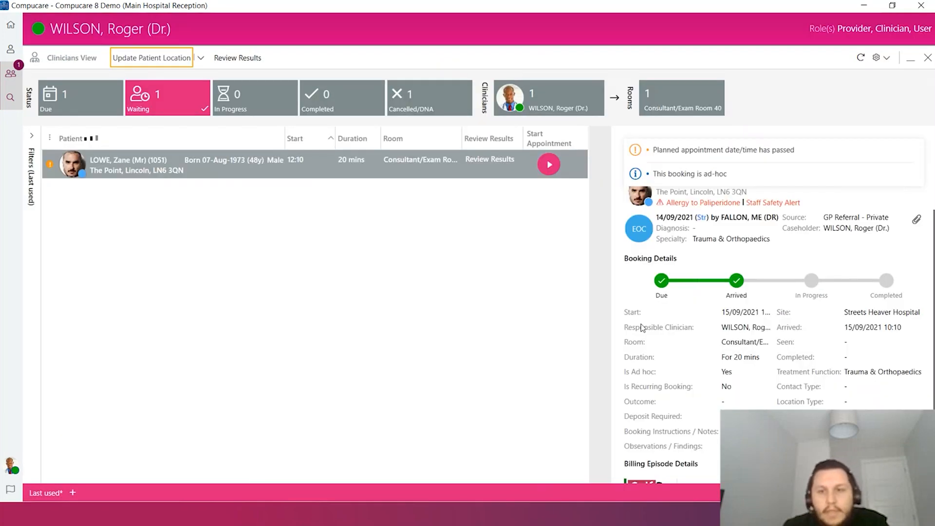
pyautogui.scroll(-3, 642, 328)
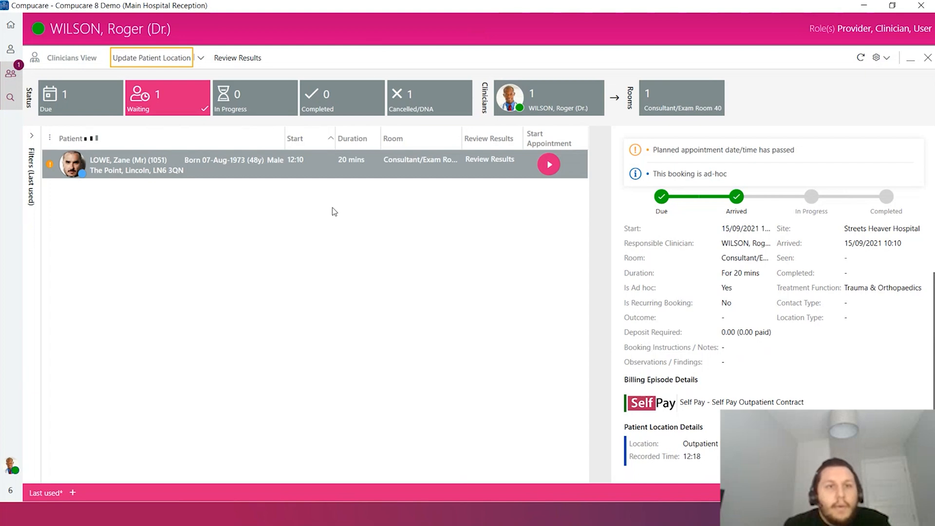
# Step: Open the patient's results for review and exclude Blood Sciences and CT Scanner, leaving only MRI Machine requests
pyautogui.click(251, 60)
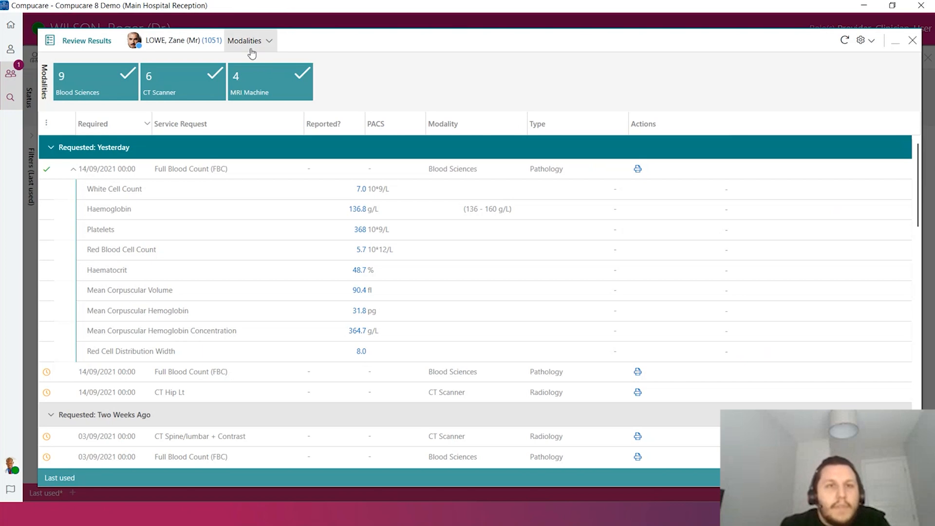
pyautogui.click(126, 84)
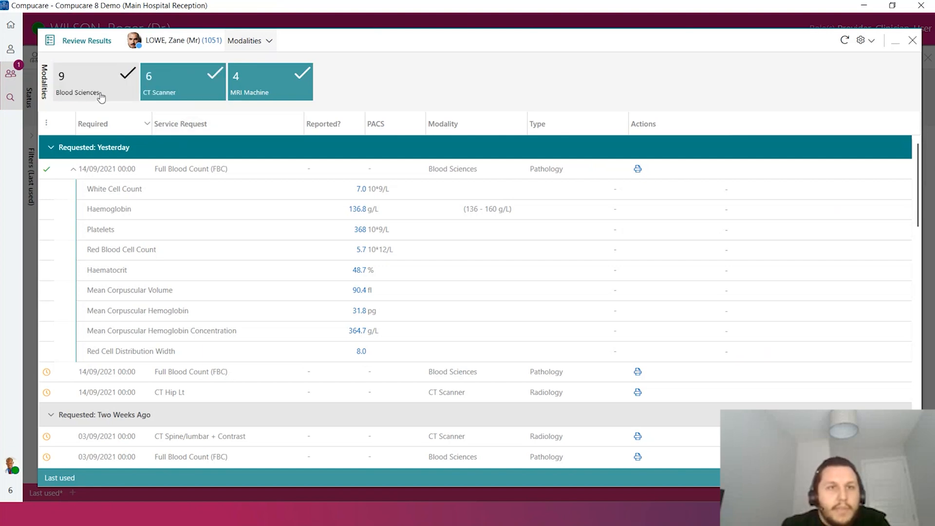
pyautogui.click(161, 93)
pyautogui.click(104, 91)
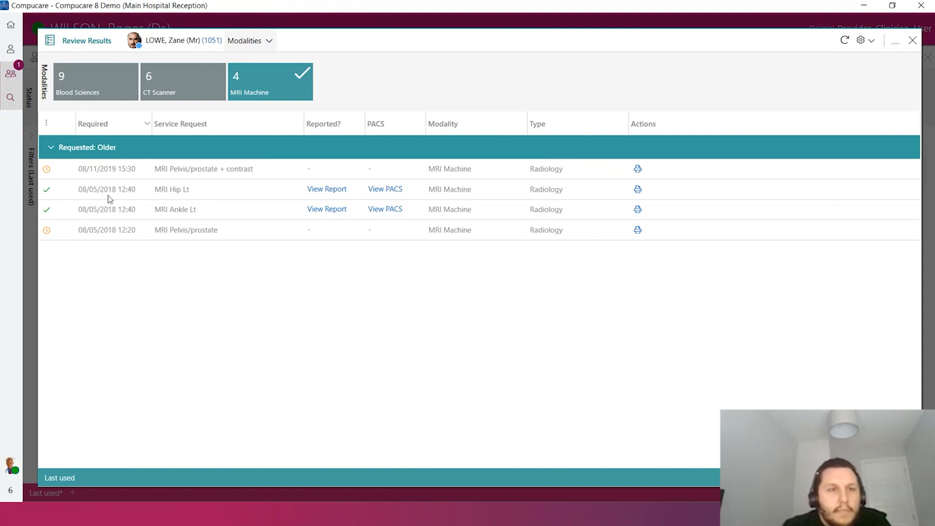
# Step: View the MRI Hip Lt report in the expanded preview and return to the results list
pyautogui.click(330, 190)
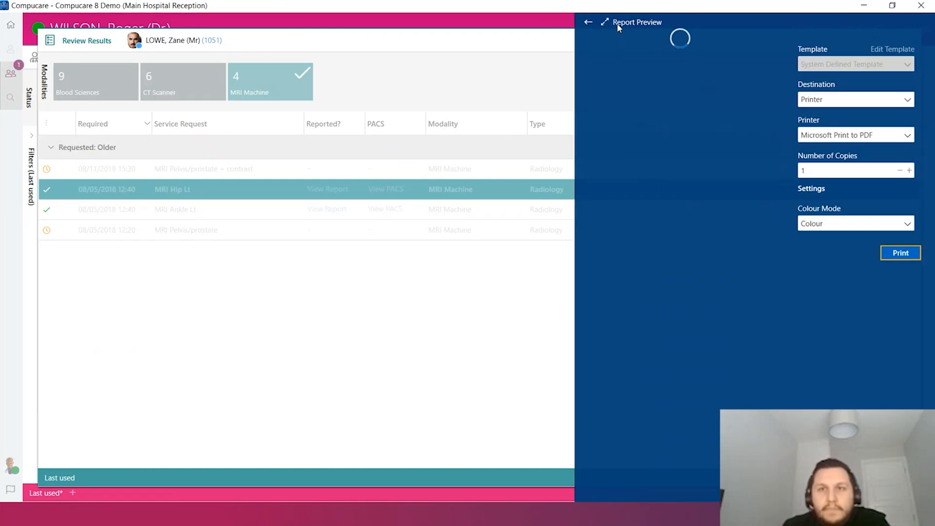
pyautogui.click(609, 25)
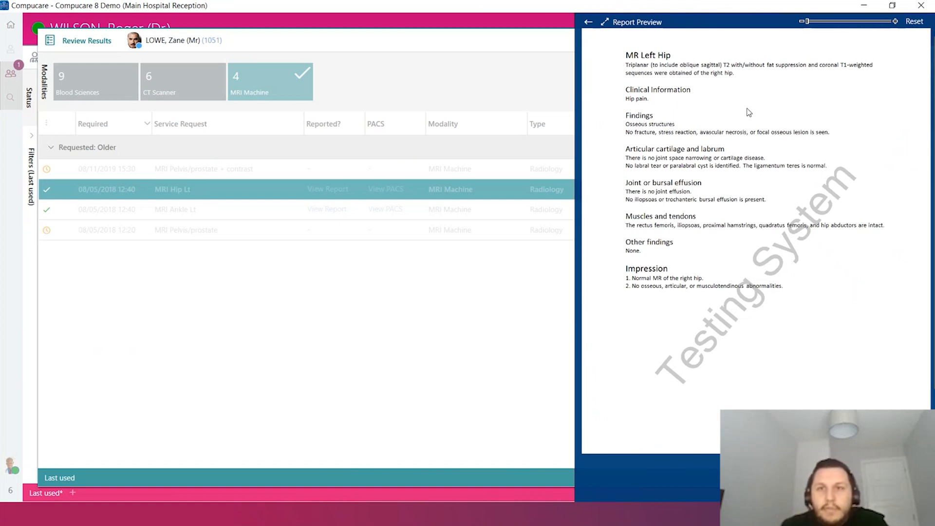
pyautogui.click(588, 22)
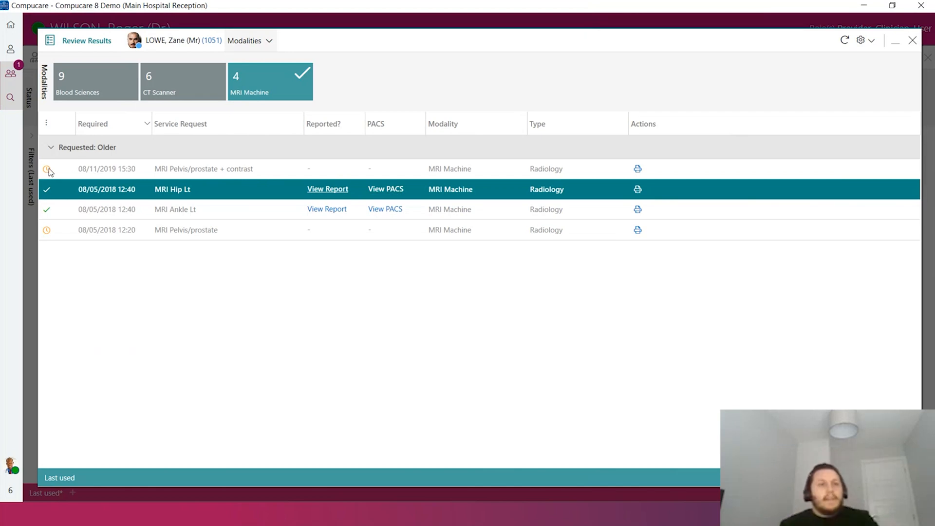
# Step: Check the status icons of the MRI requests and include the Blood Sciences results in the list again
pyautogui.moveTo(50, 172)
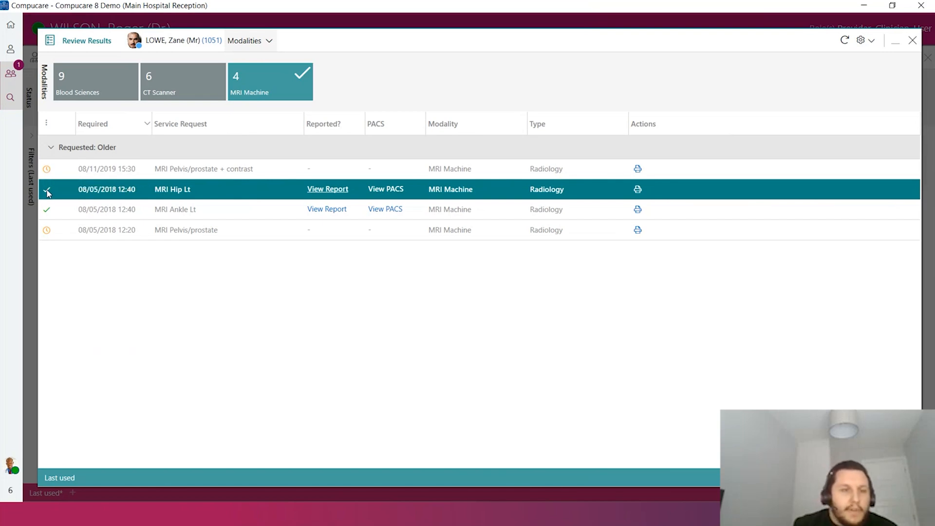
pyautogui.moveTo(48, 194)
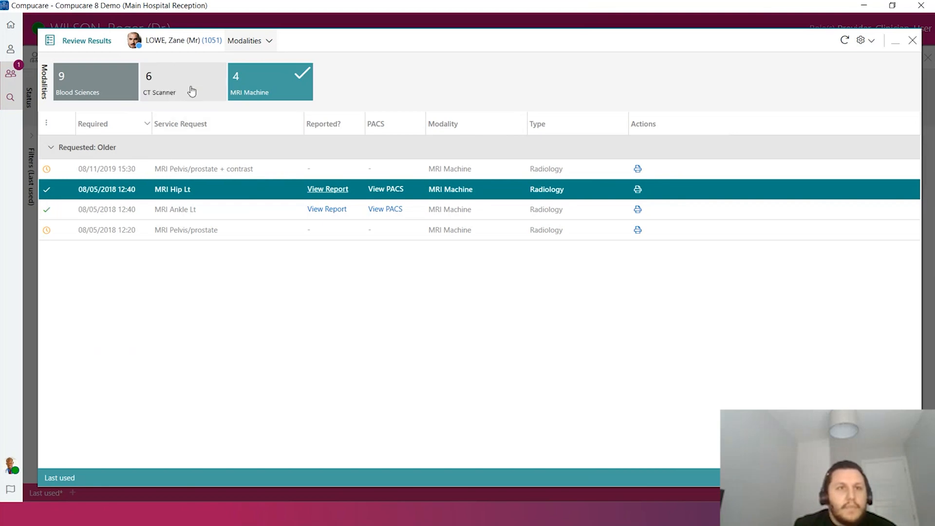
pyautogui.click(106, 81)
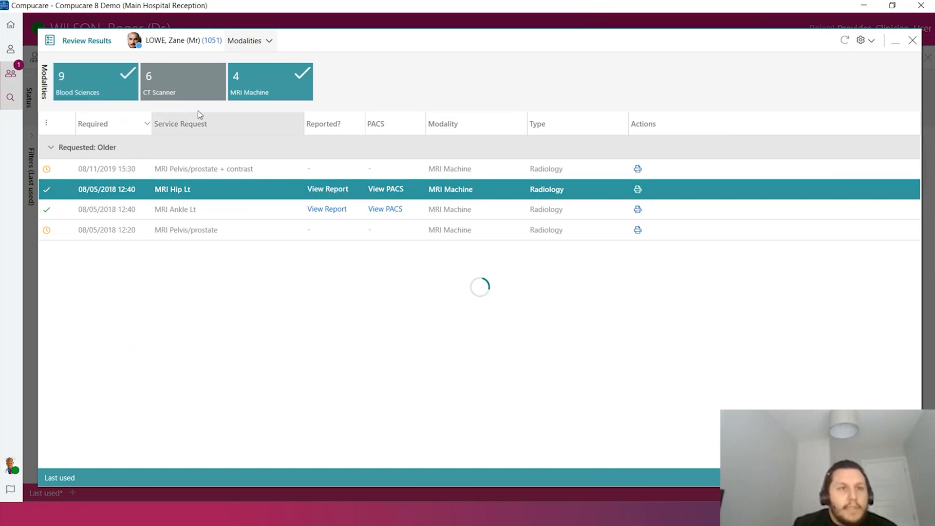
# Step: Exclude the MRI Machine requests and examine the Haemoglobin result history and chart from the latest completed Full Blood Count
pyautogui.click(245, 87)
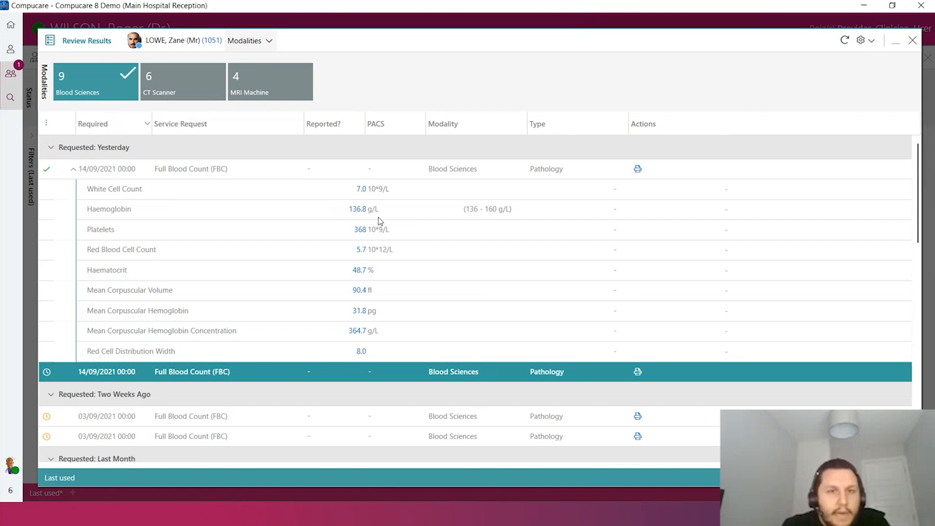
pyautogui.click(362, 210)
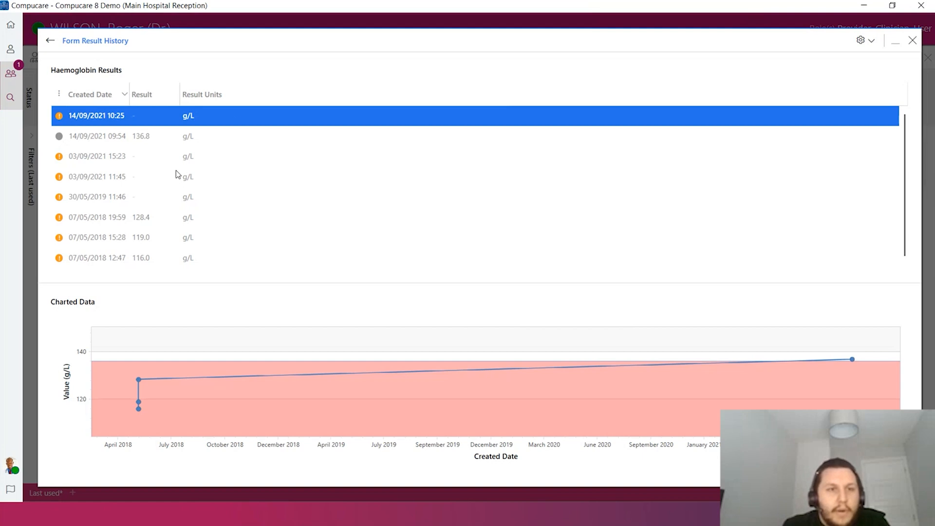
pyautogui.scroll(-1, 177, 176)
pyautogui.scroll(1, 177, 177)
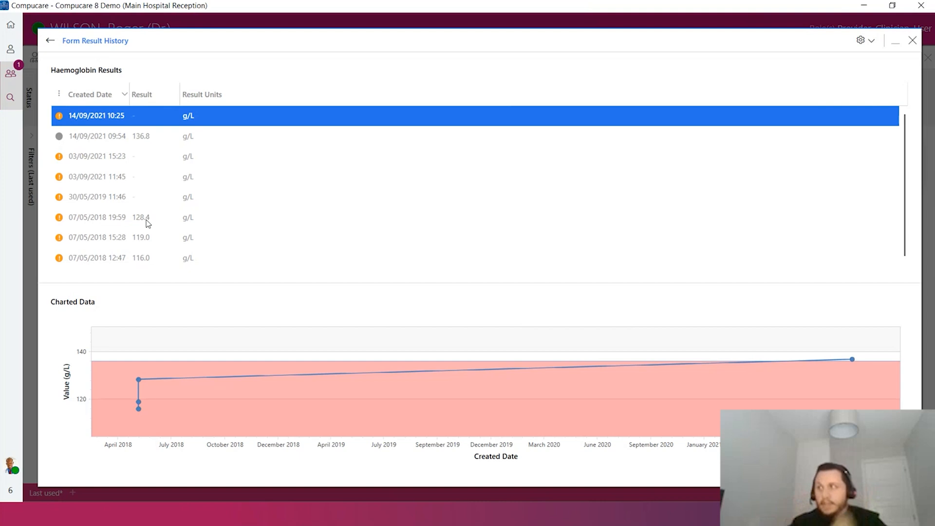
pyautogui.click(136, 154)
pyautogui.click(142, 124)
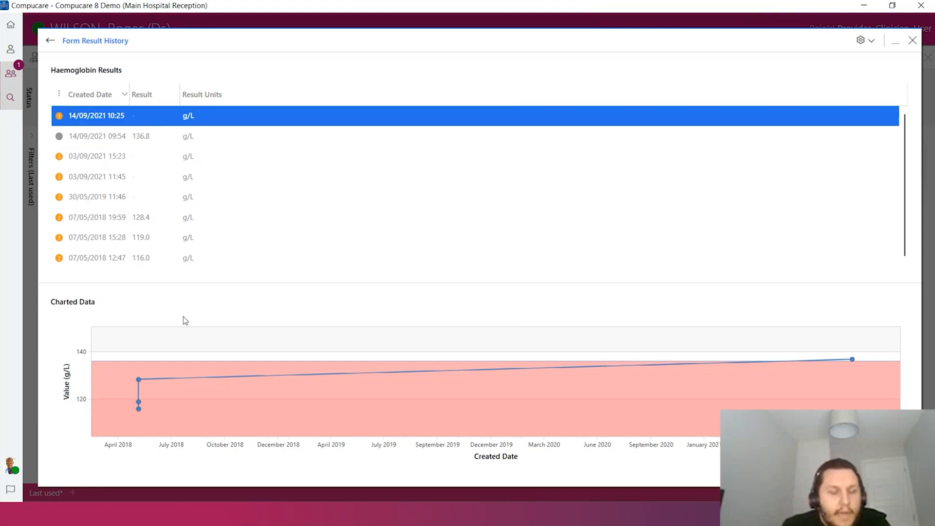
pyautogui.moveTo(155, 396)
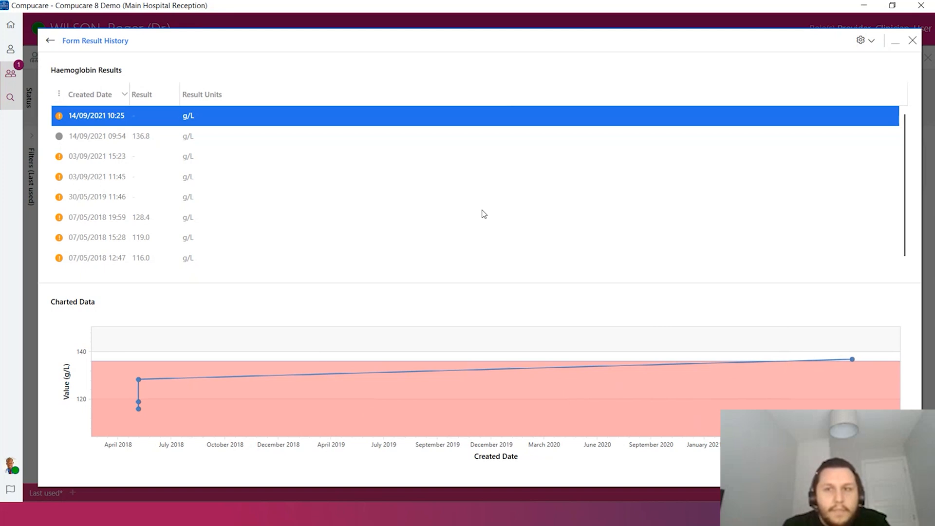
pyautogui.click(50, 44)
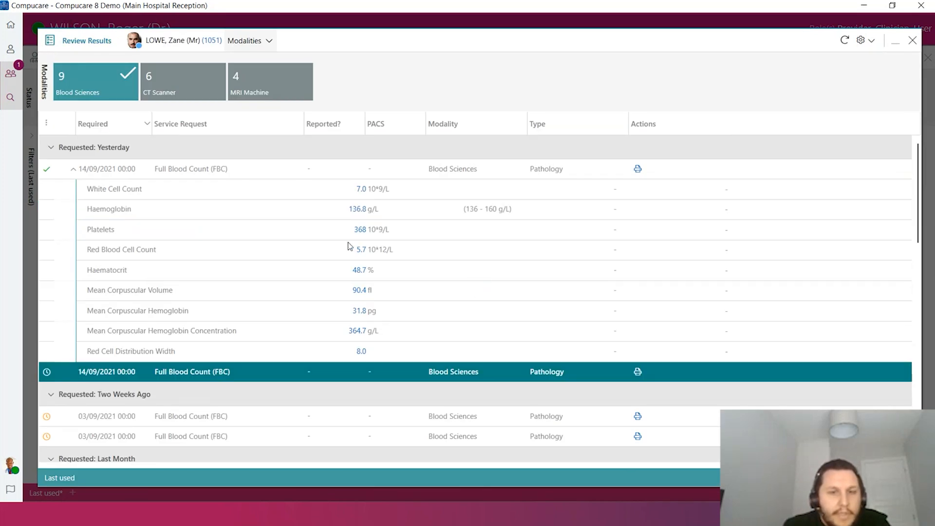
# Step: Look through the older Full Blood Count results, close the results review and read the patient's booking details
pyautogui.scroll(3, 310, 244)
pyautogui.scroll(-6, 319, 255)
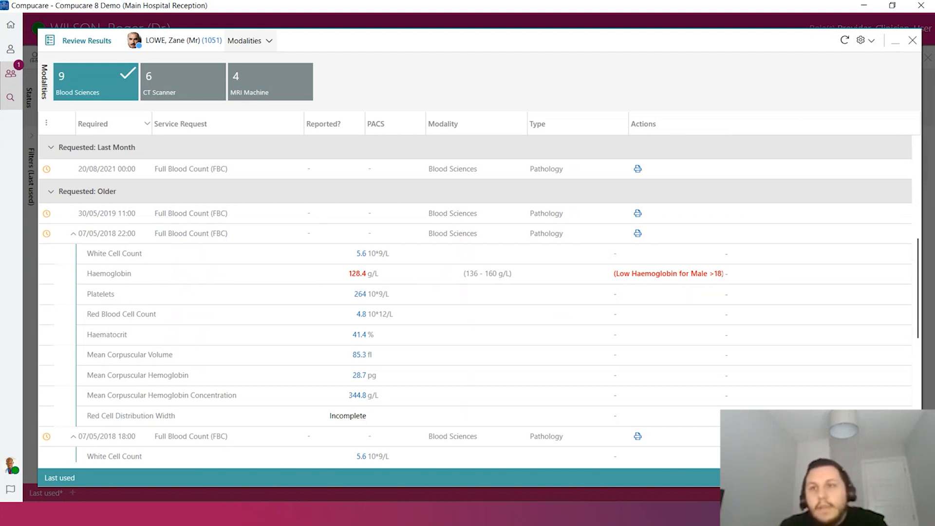
pyautogui.click(911, 40)
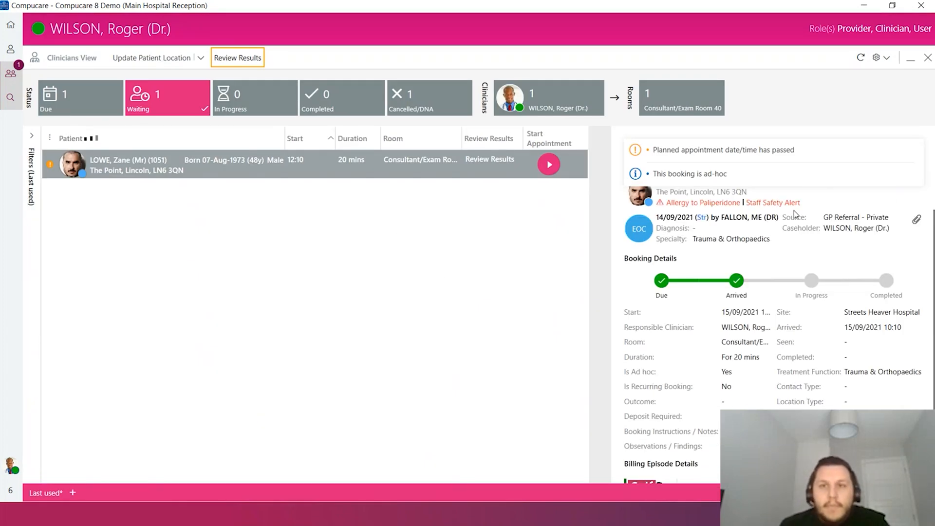
pyautogui.scroll(1, 801, 250)
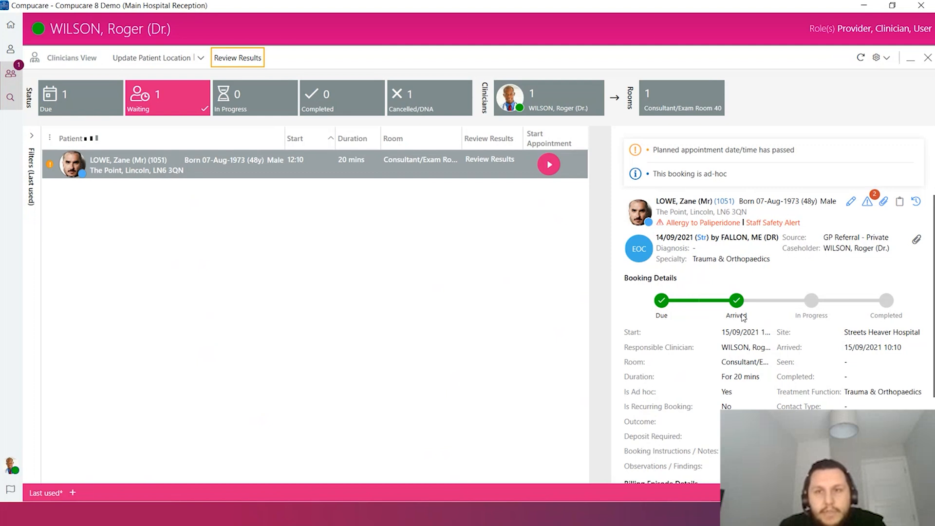
pyautogui.scroll(-2, 742, 314)
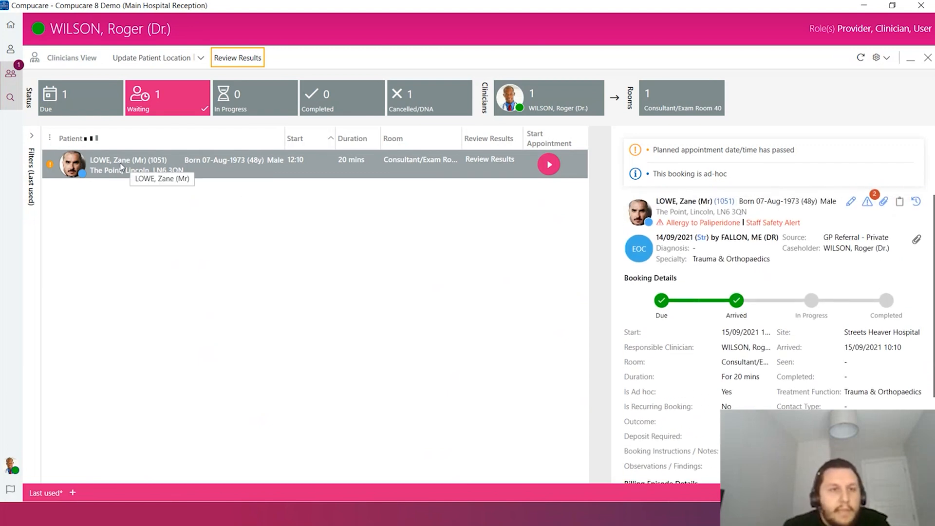
# Step: Switch the patient column's detail level to Basic and return it to Full
pyautogui.click(116, 139)
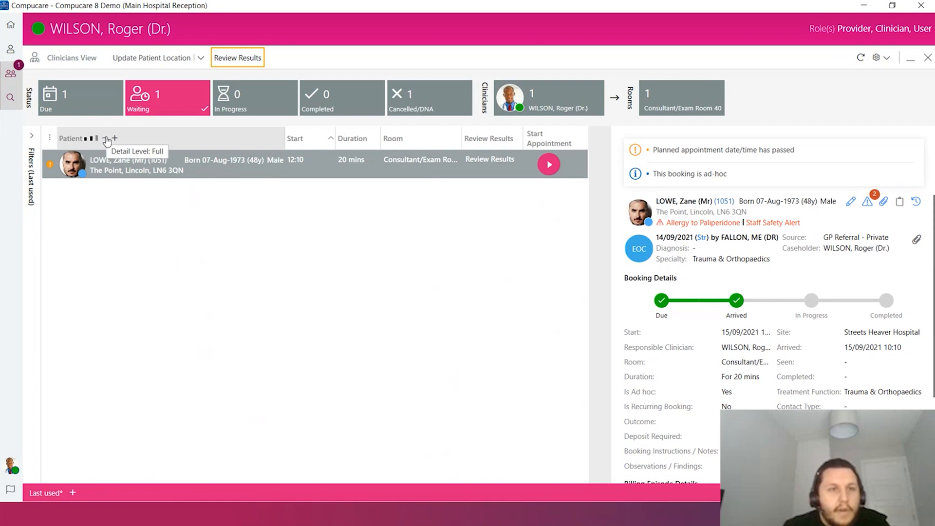
pyautogui.click(106, 138)
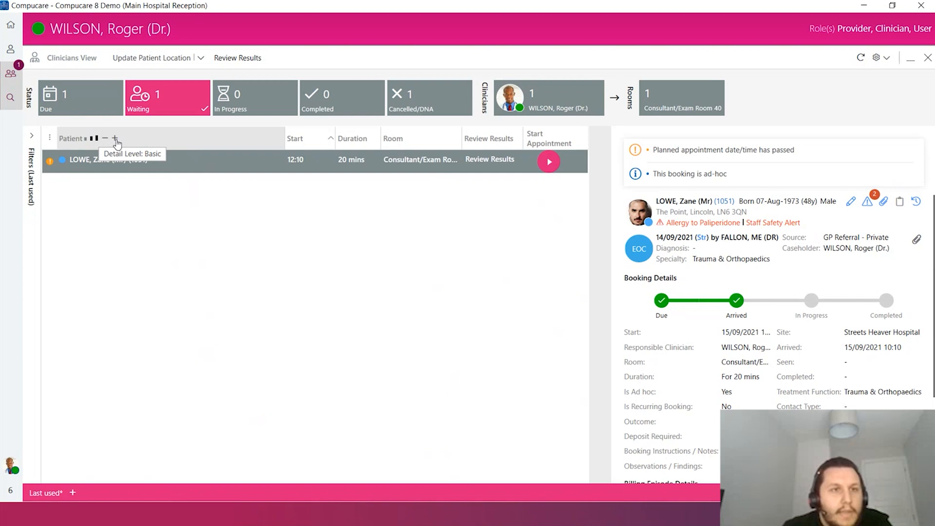
pyautogui.click(116, 139)
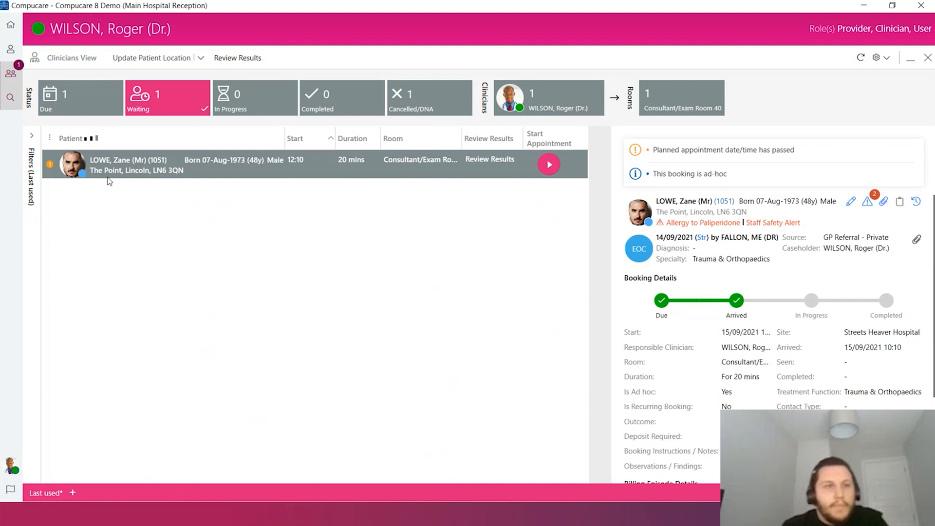
# Step: Open the waiting patient's timeline from the appointment list, read through its recent entries and close it
pyautogui.rightClick(92, 175)
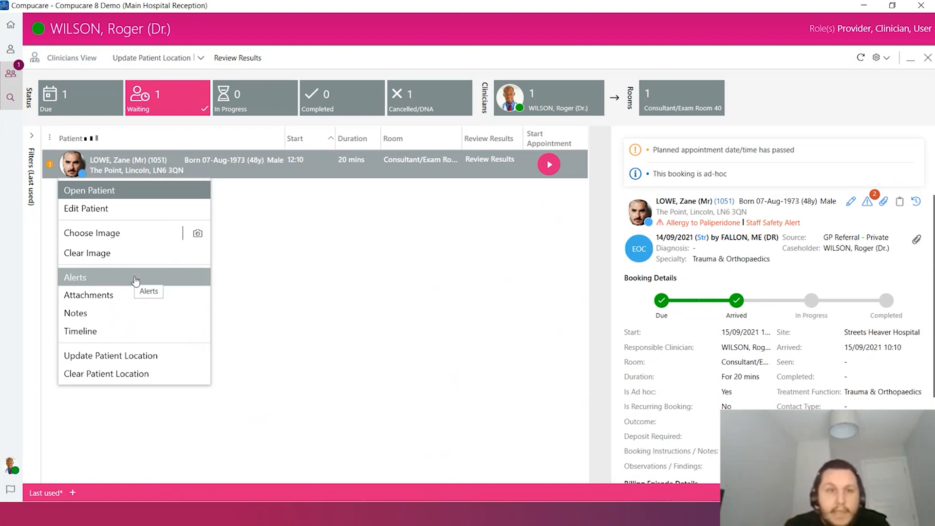
pyautogui.click(178, 331)
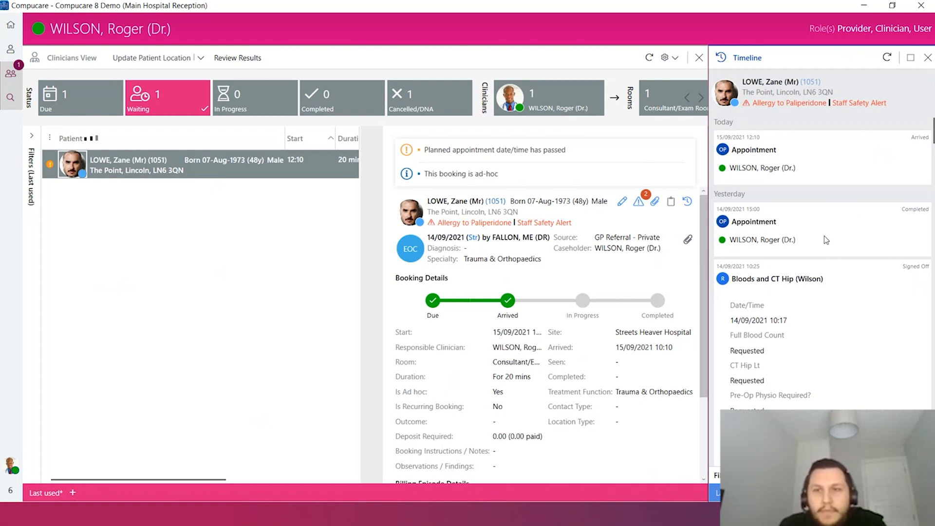
pyautogui.scroll(-1, 831, 259)
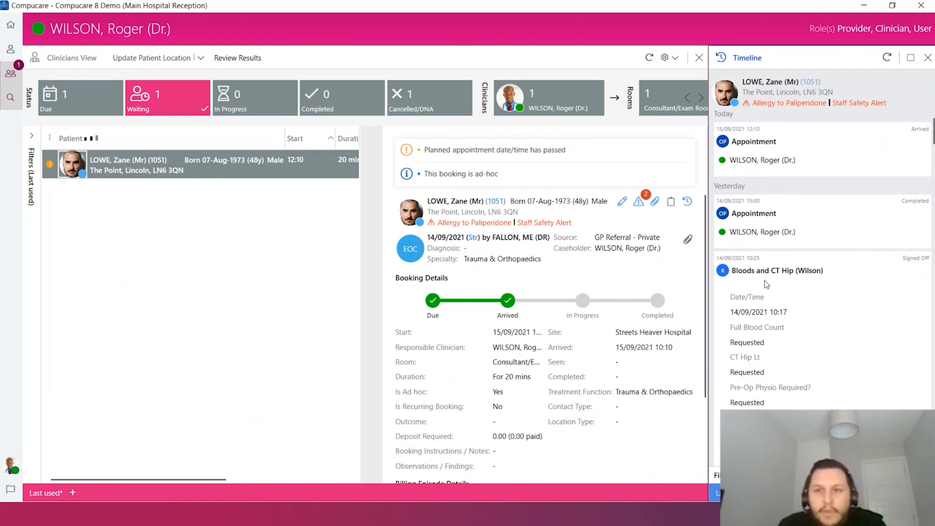
pyautogui.scroll(-1, 835, 263)
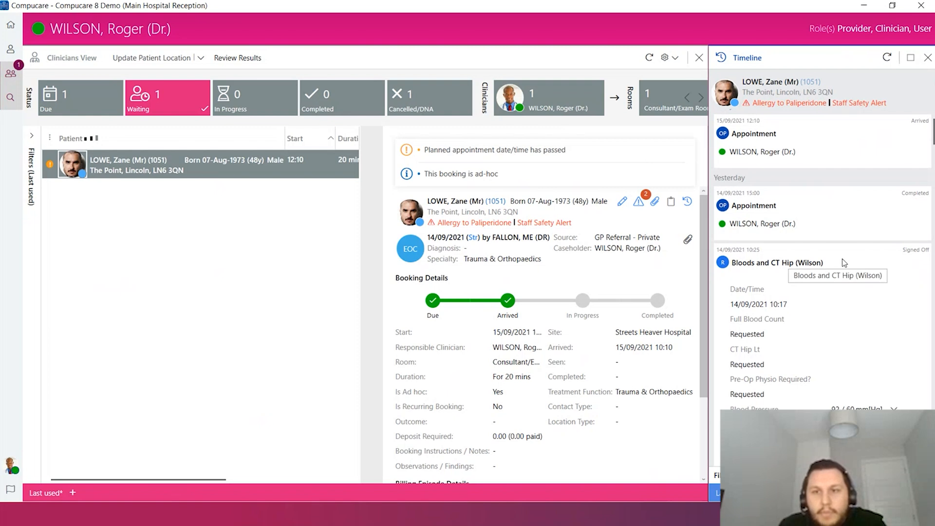
pyautogui.scroll(-2, 842, 263)
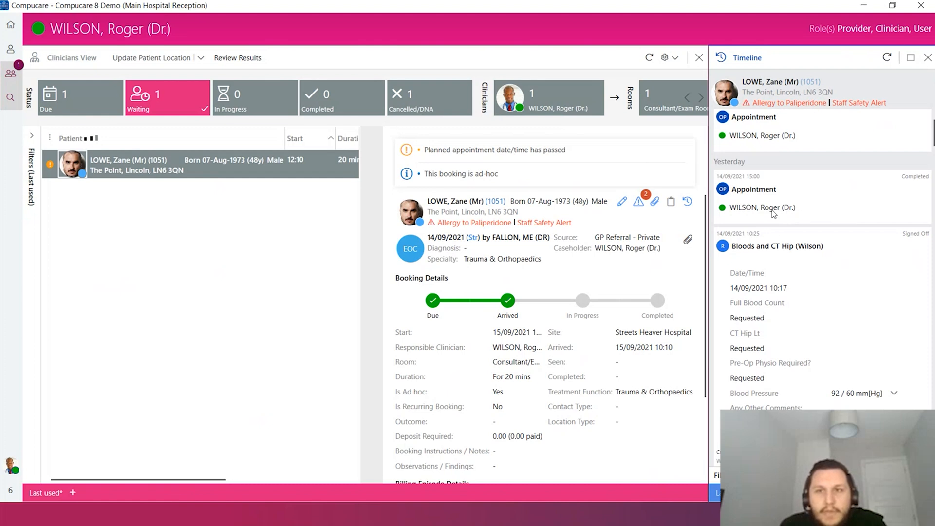
pyautogui.scroll(-10, 831, 279)
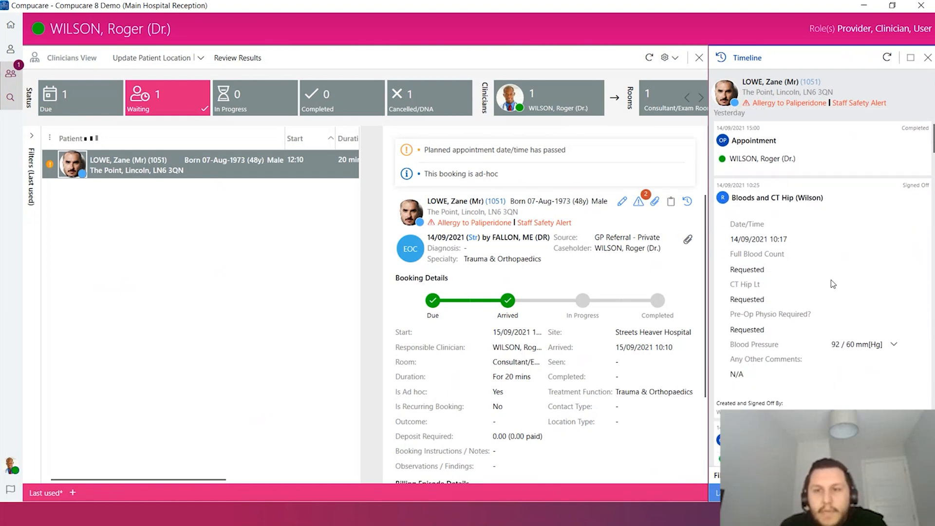
pyautogui.scroll(-2, 834, 296)
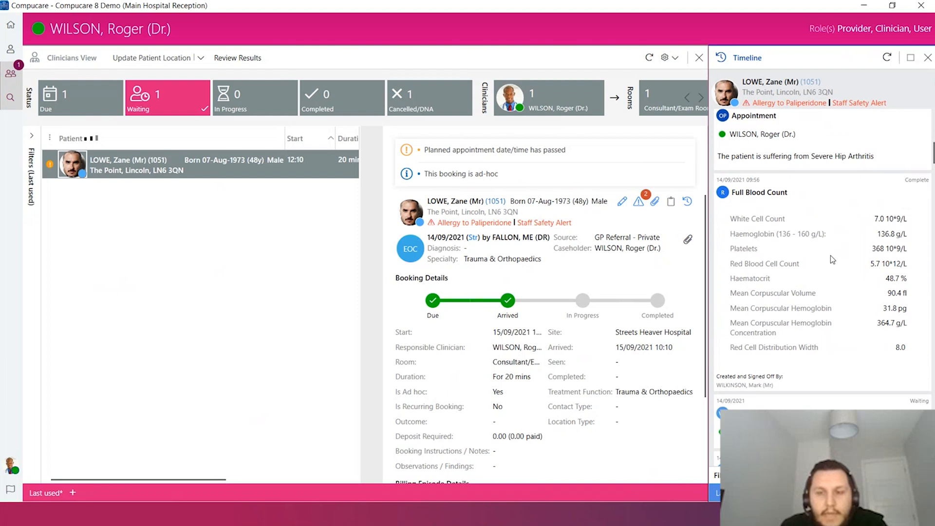
pyautogui.scroll(-5, 830, 255)
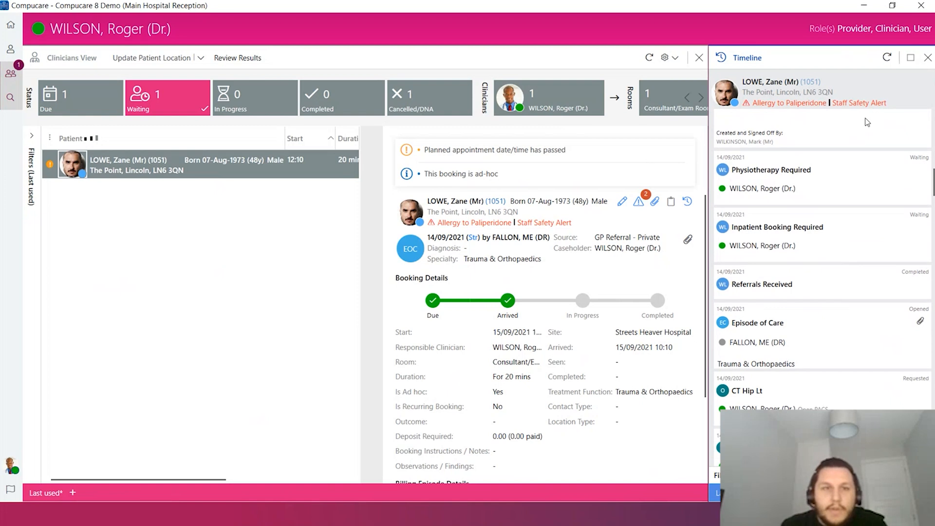
pyautogui.click(928, 57)
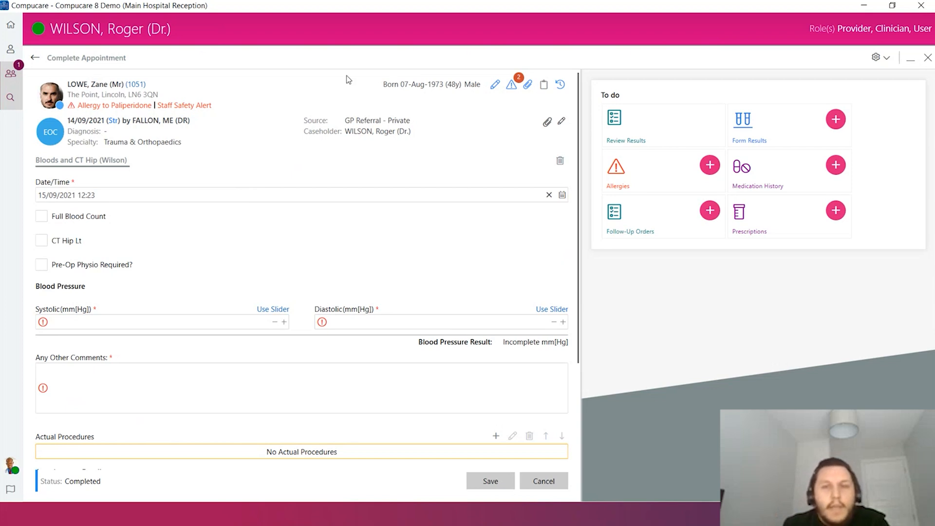
# Step: View the patient's timeline alongside the Complete Appointment form and close it
pyautogui.click(559, 85)
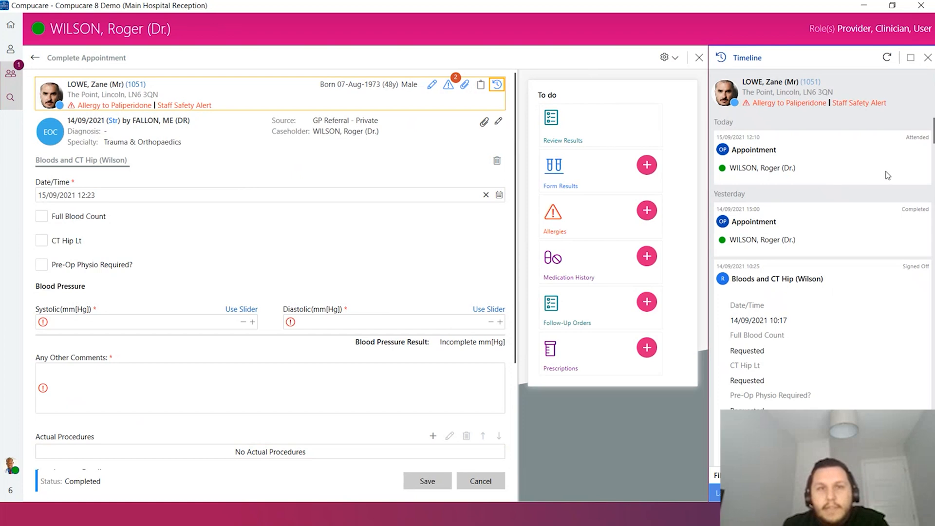
pyautogui.click(927, 58)
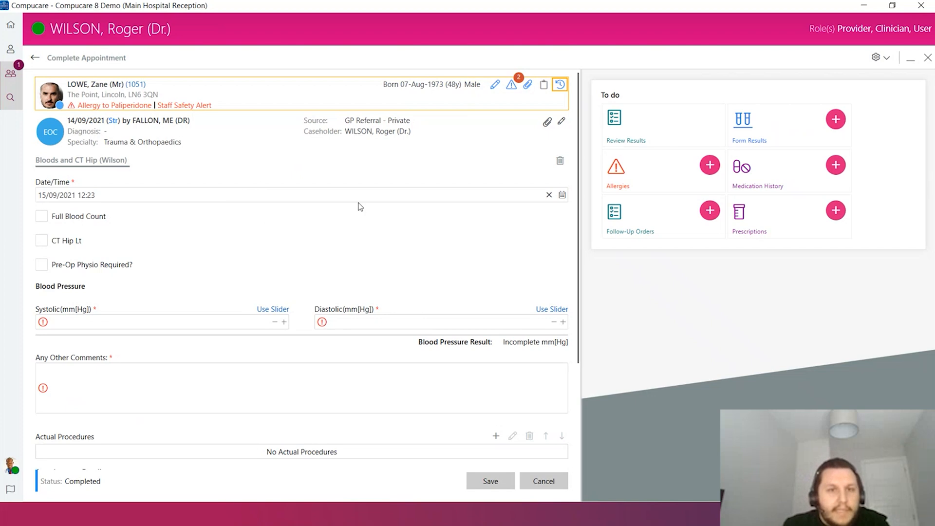
# Step: Open the logged-in clinician's own record, examine the default appointment lengths and forms in the clinician details, and leave without saving
pyautogui.click(10, 465)
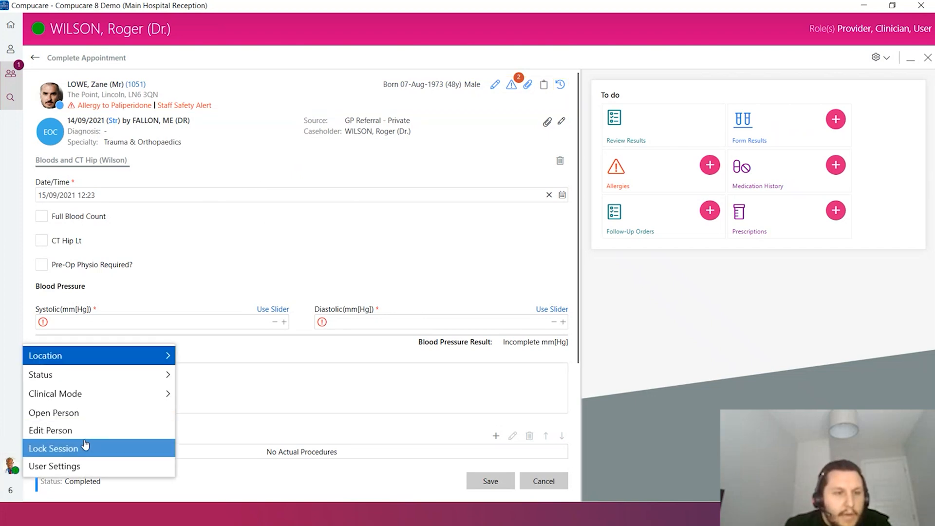
pyautogui.click(152, 429)
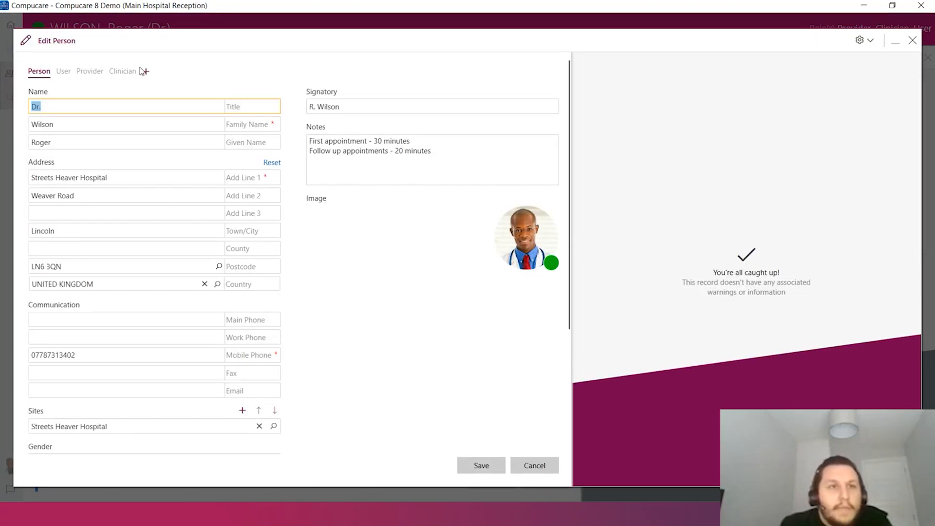
pyautogui.click(121, 73)
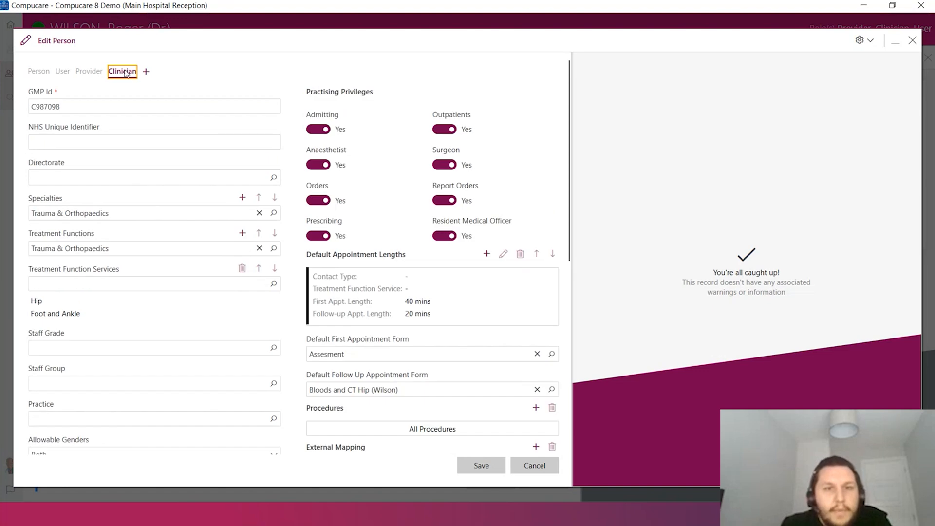
pyautogui.scroll(-3, 492, 293)
pyautogui.scroll(-2, 491, 296)
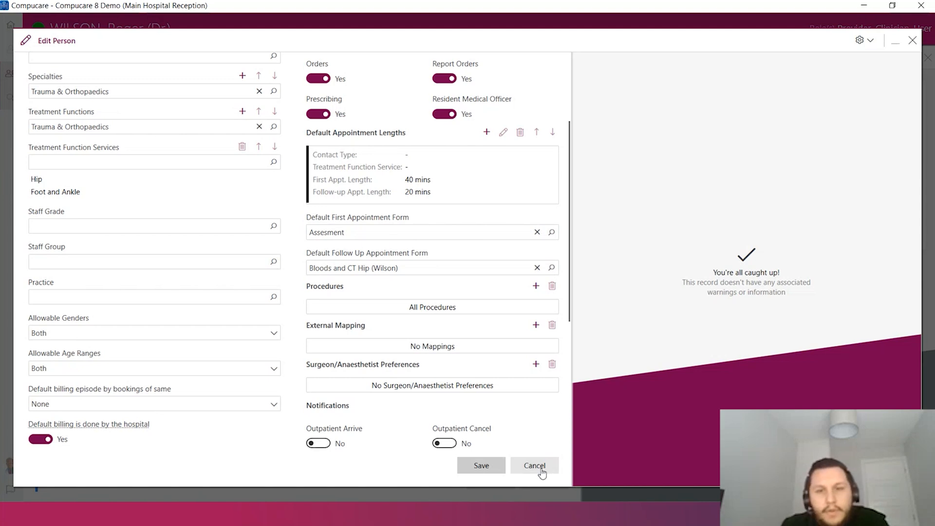
pyautogui.press('Escape')
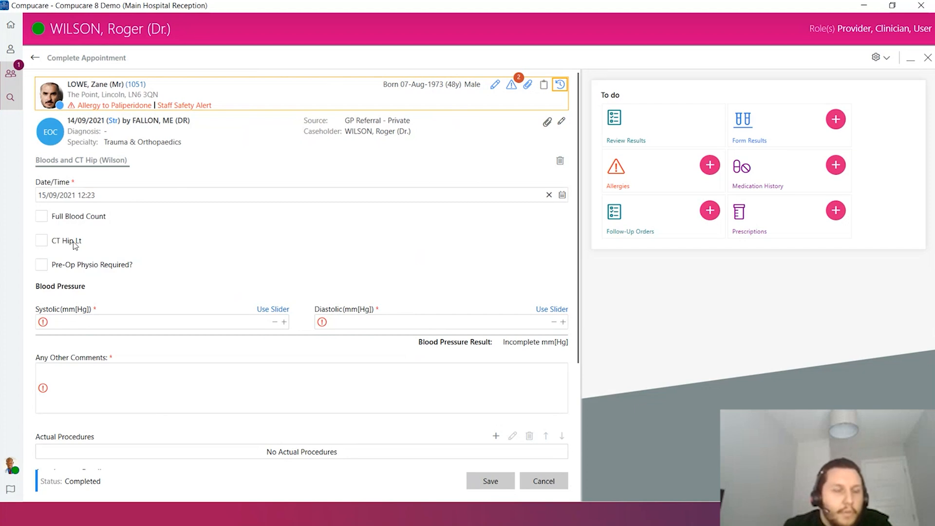
# Step: Select Full Blood Count, CT Hip Lt and Pre-Op Physio Required on the form, and set the blood pressure to 92 systolic and 60 diastolic
pyautogui.click(41, 218)
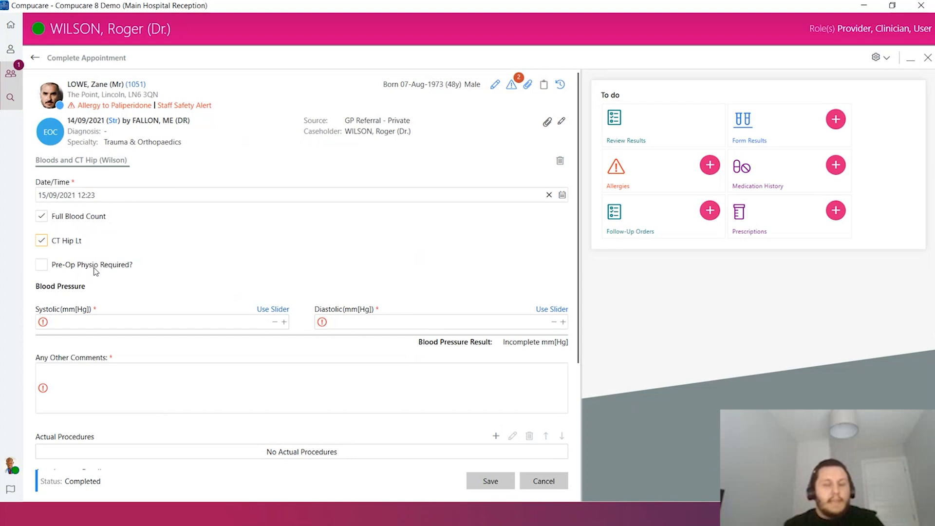
pyautogui.click(40, 266)
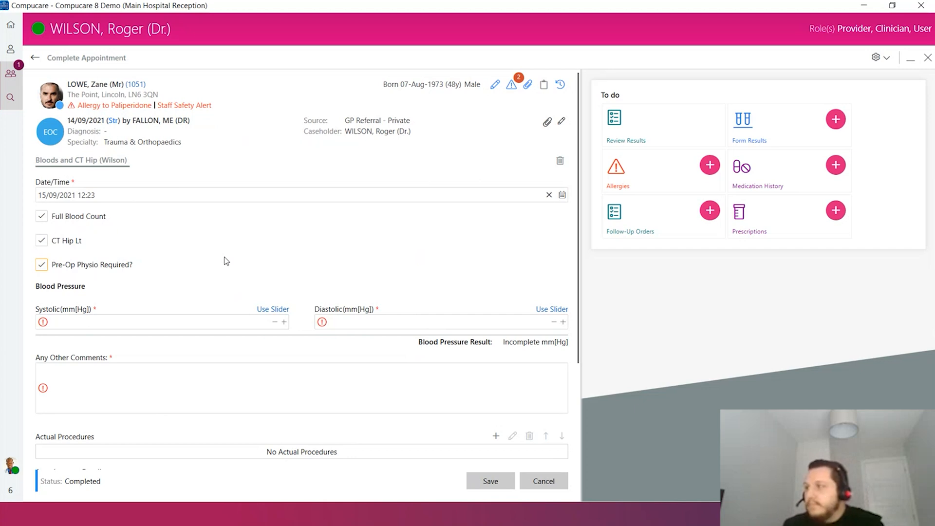
pyautogui.scroll(-1, 225, 259)
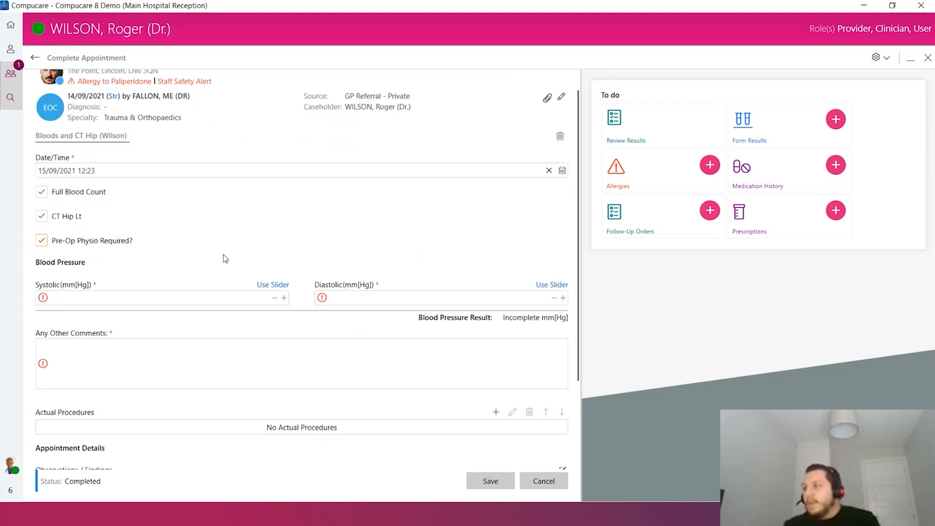
pyautogui.click(220, 298)
pyautogui.write('92')
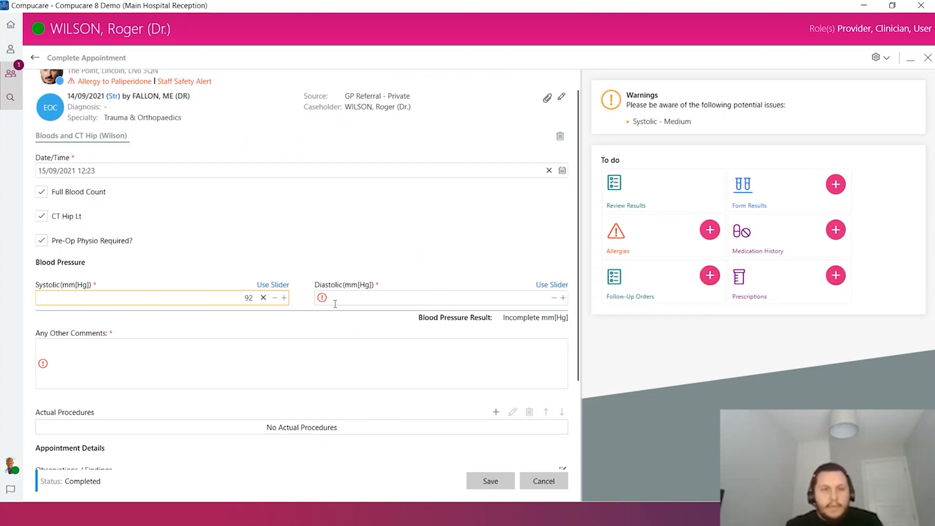
pyautogui.click(378, 304)
pyautogui.write('60')
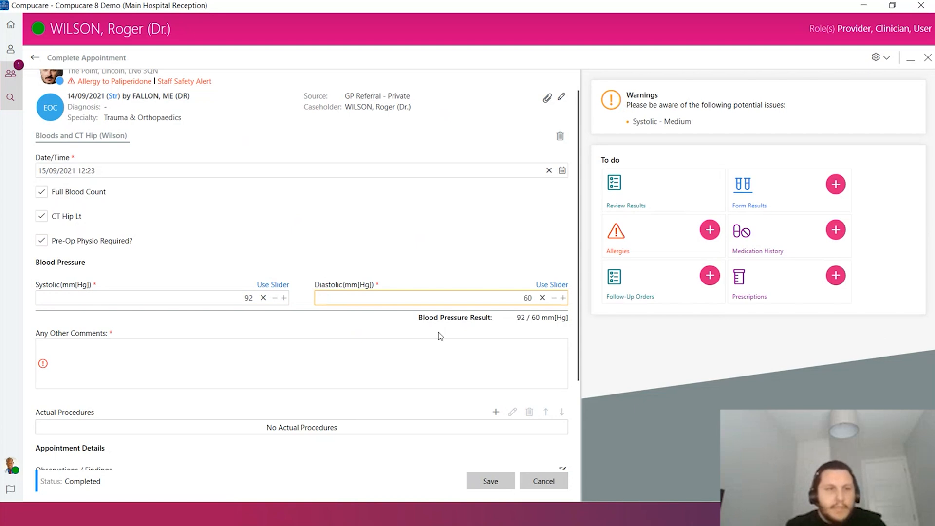
# Step: Enter N/A under Any Other Comments and expand the shortcode SHA into the Severe Hip Arthritis sentence in Observations / Findings
pyautogui.scroll(-3, 257, 339)
pyautogui.click(185, 277)
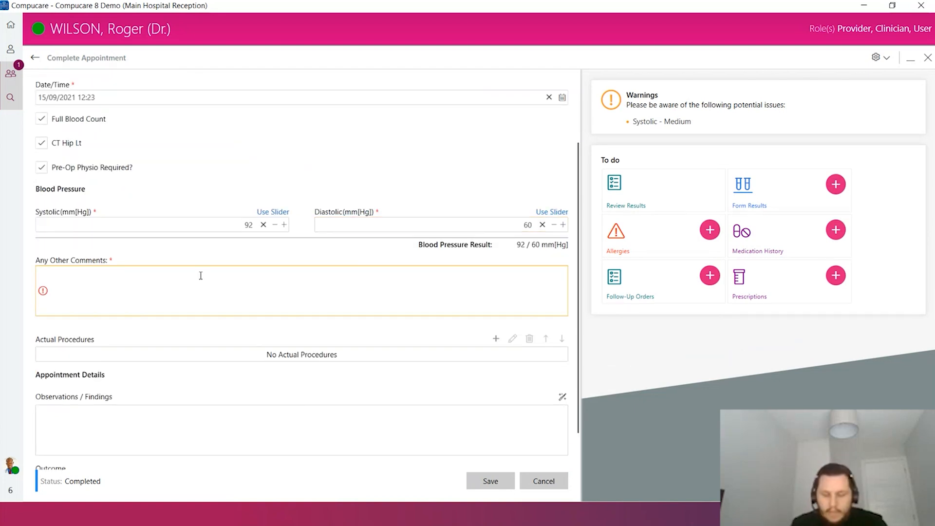
pyautogui.write('N/A')
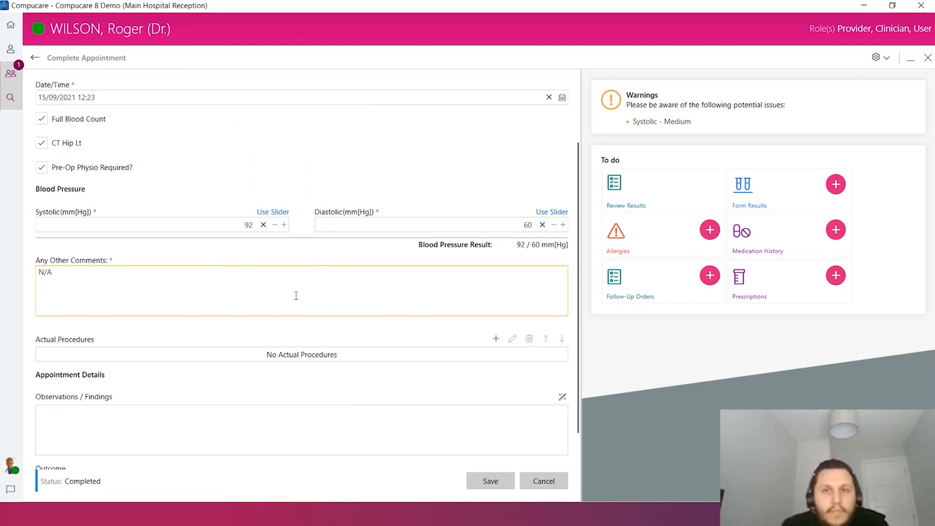
pyautogui.scroll(-1, 336, 333)
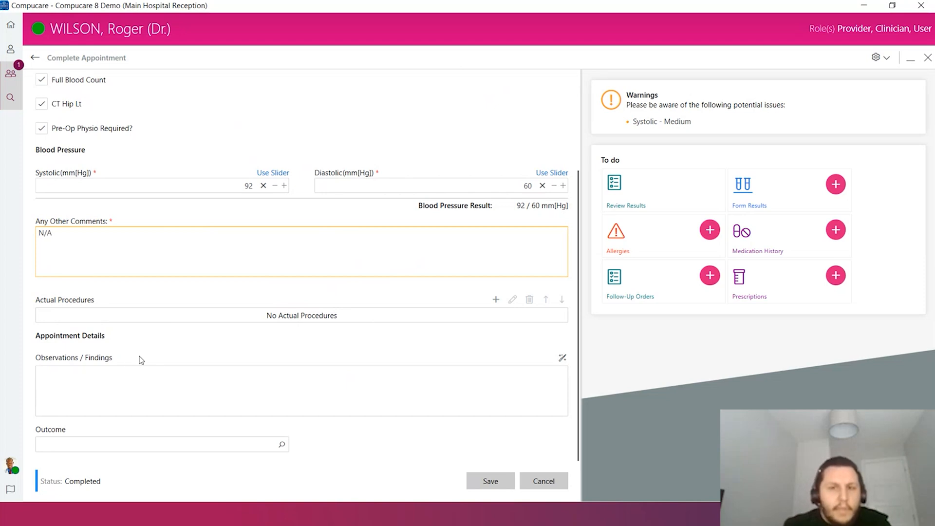
pyautogui.click(236, 395)
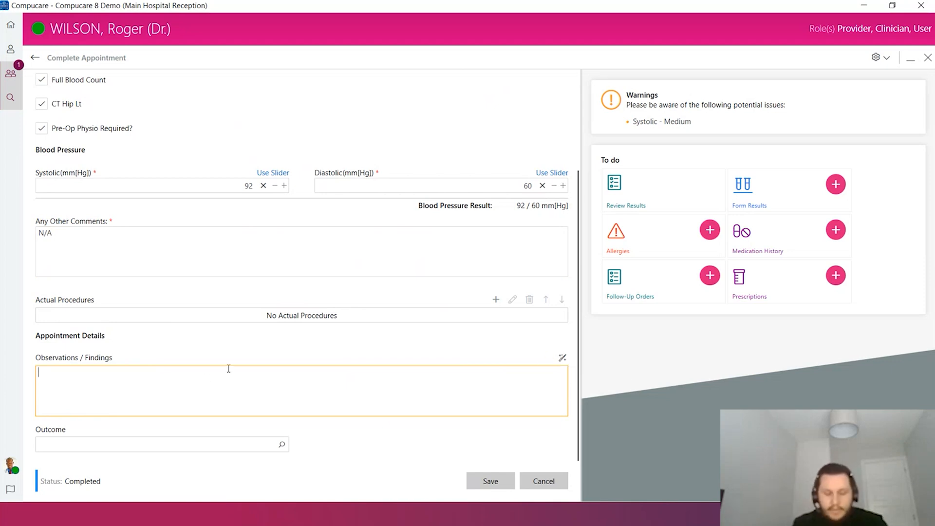
pyautogui.write('SHA')
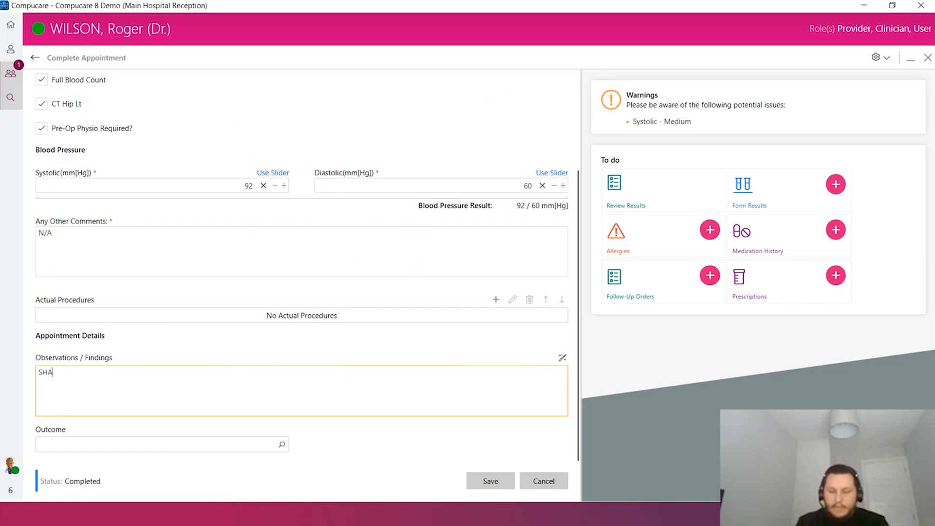
pyautogui.press('Return')
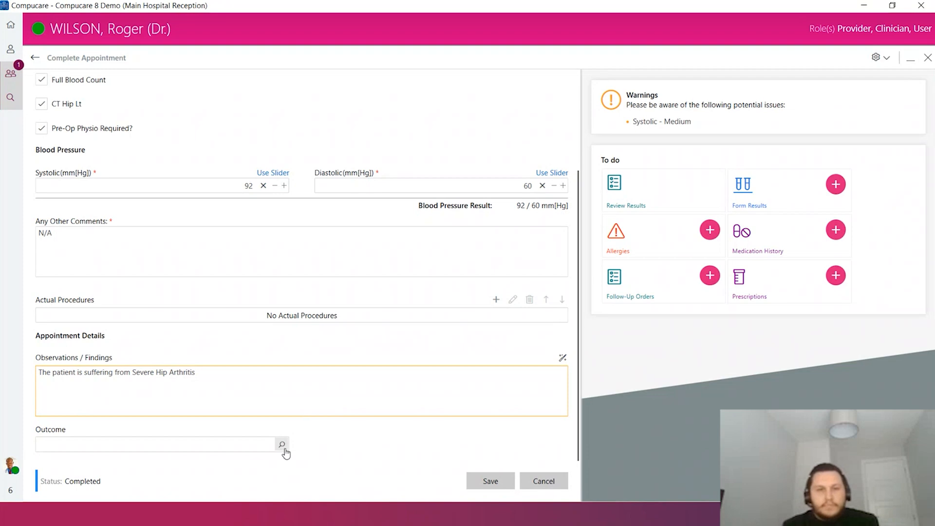
# Step: Set the appointment outcome to Requires Inpatient Booking and go to the New Waiting List Notes
pyautogui.click(282, 445)
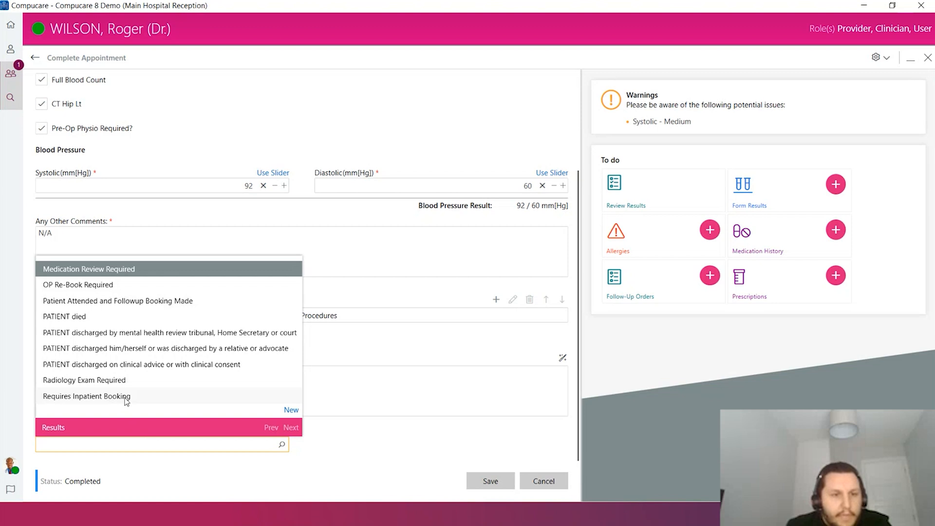
pyautogui.click(109, 397)
pyautogui.scroll(-3, 344, 418)
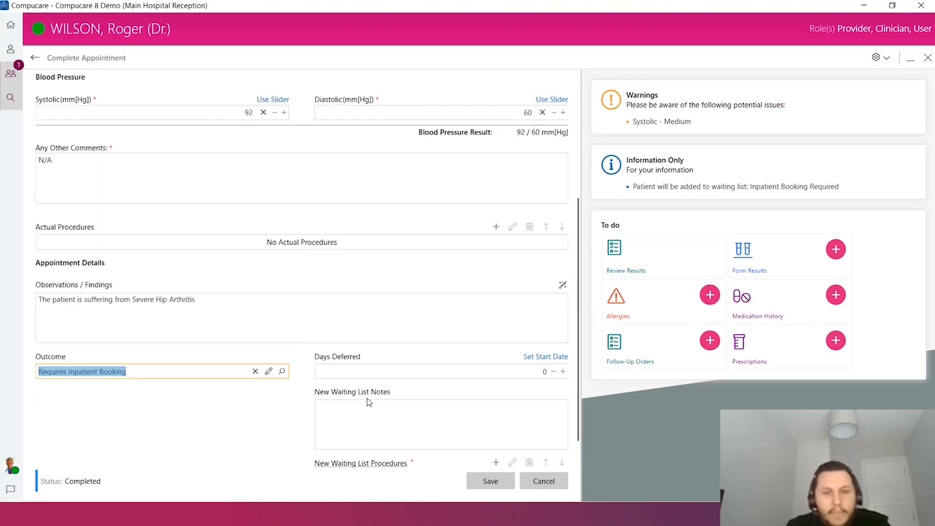
pyautogui.scroll(1, 445, 367)
pyautogui.scroll(-1, 425, 352)
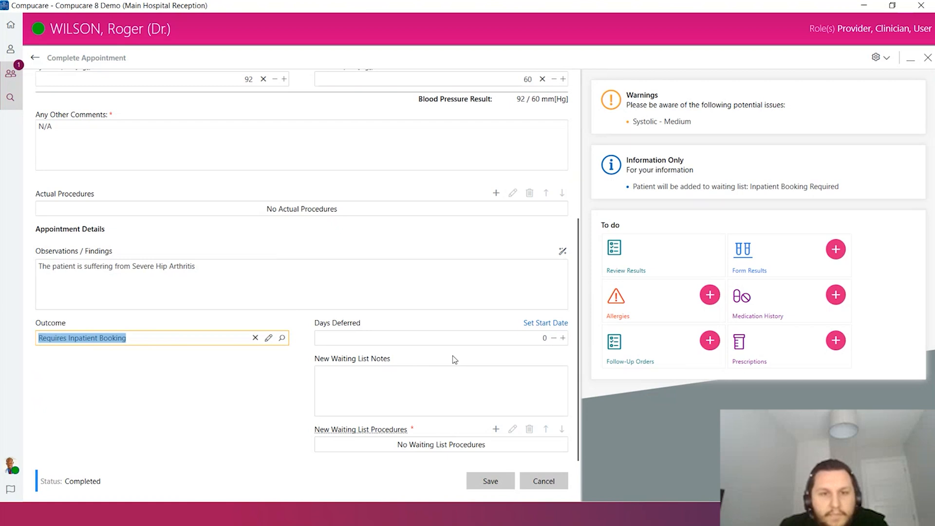
pyautogui.click(436, 376)
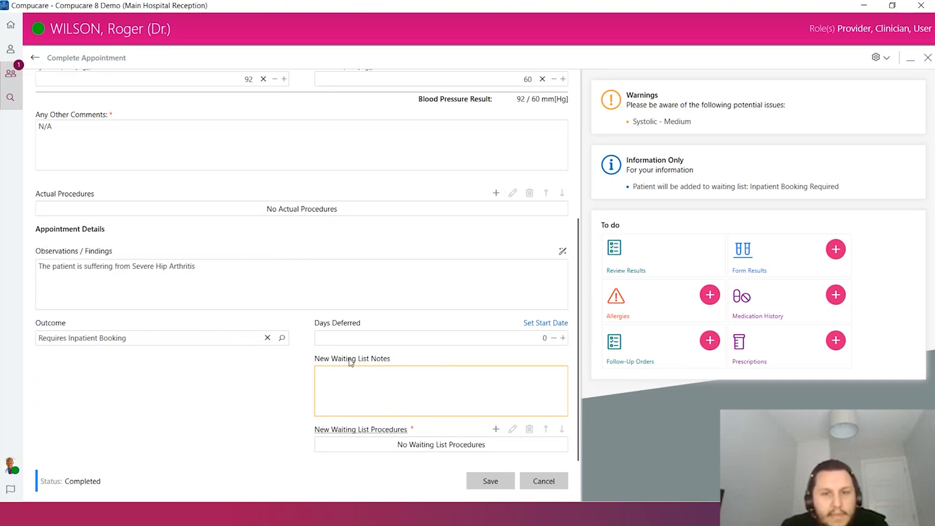
# Step: Add the waiting list procedure Repair of abductor mechanism of hip (T7930) with procedure site Hip and laterality Left
pyautogui.moveTo(334, 434)
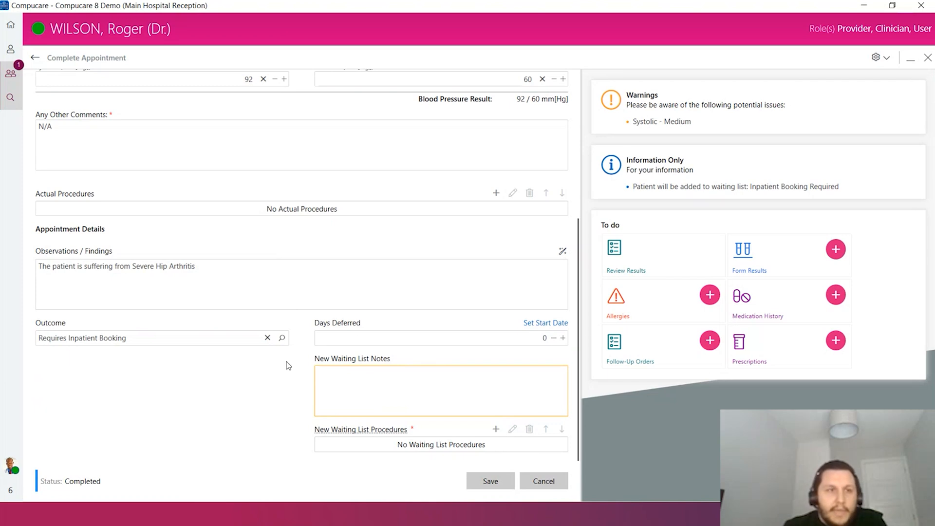
pyautogui.click(496, 429)
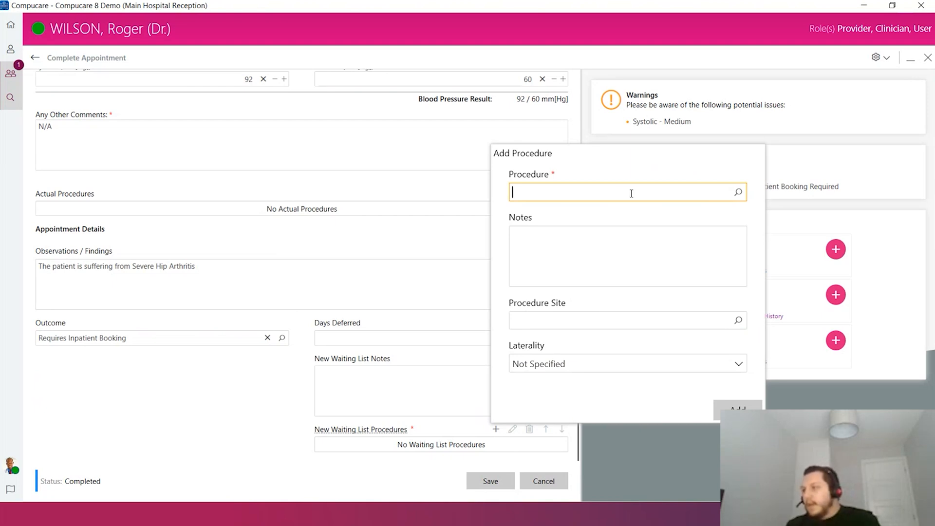
pyautogui.write('repair')
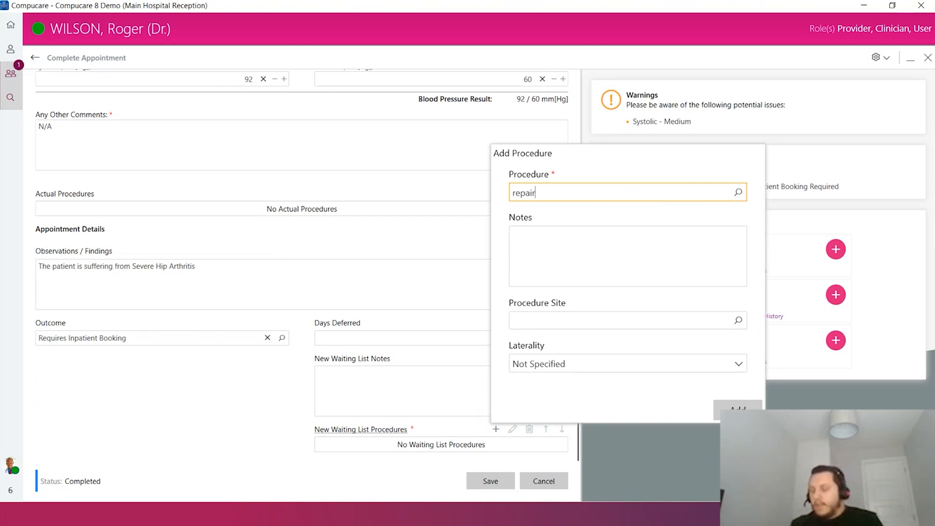
pyautogui.press('Return')
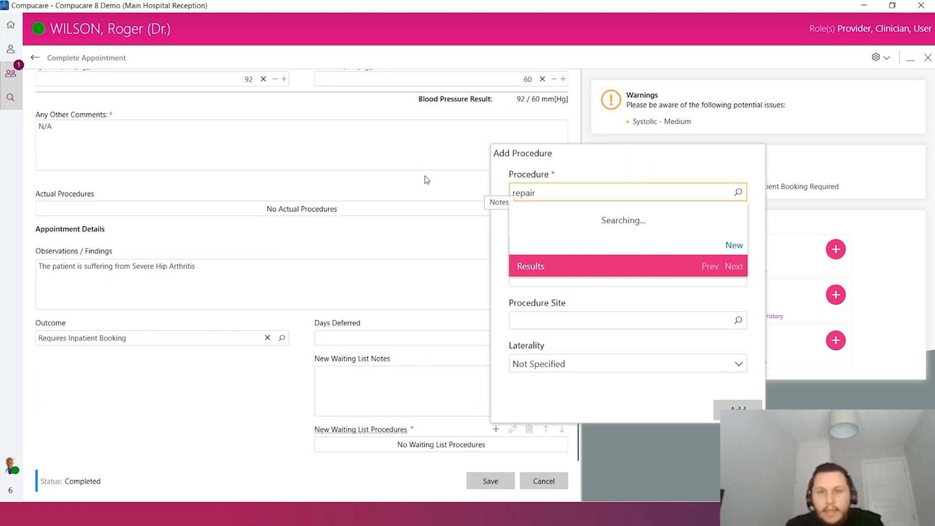
pyautogui.click(607, 220)
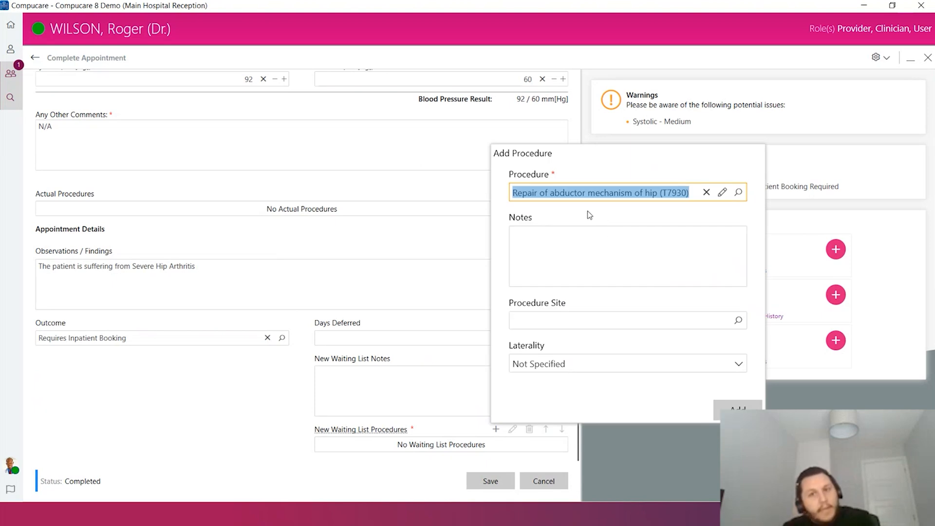
pyautogui.click(614, 254)
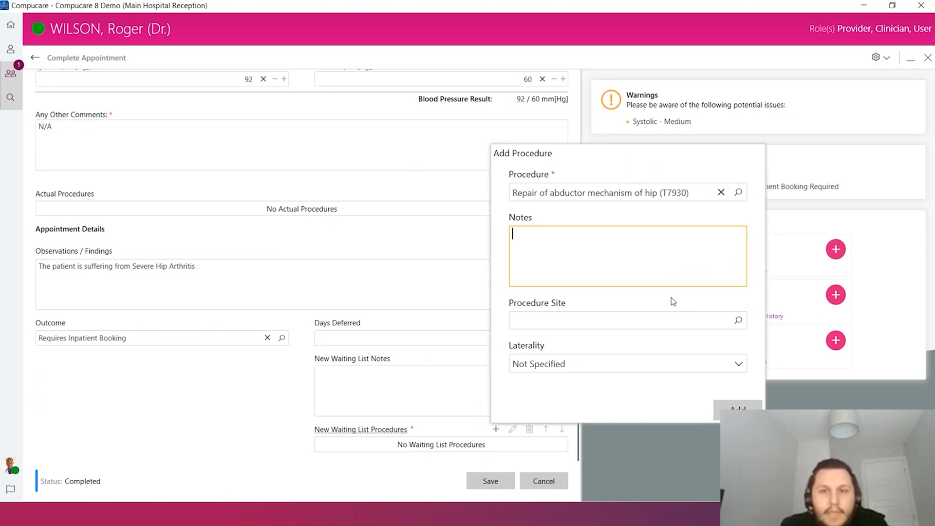
pyautogui.click(739, 319)
pyautogui.click(612, 370)
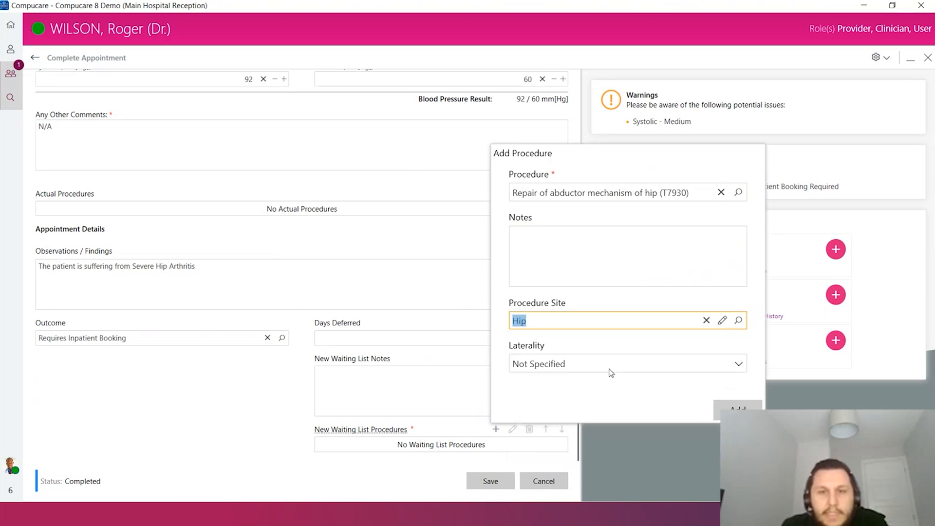
pyautogui.click(641, 366)
pyautogui.click(598, 408)
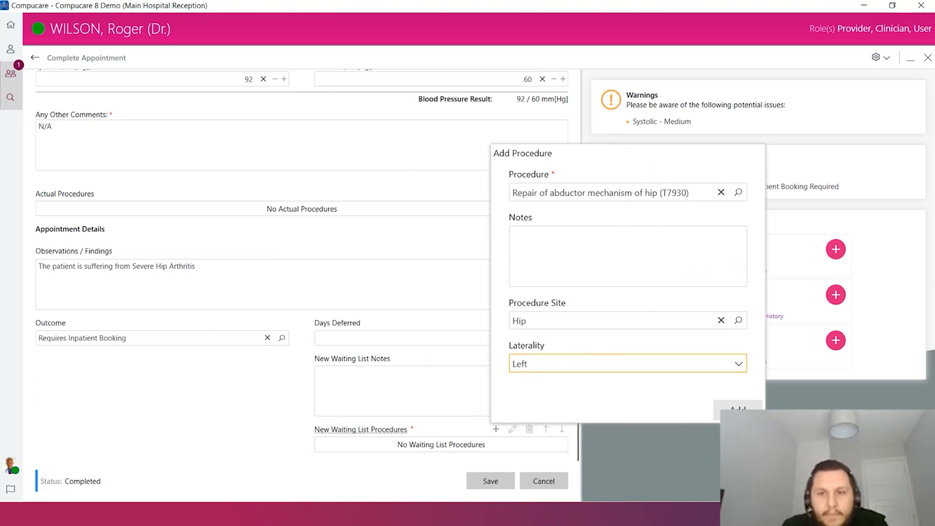
pyautogui.click(737, 410)
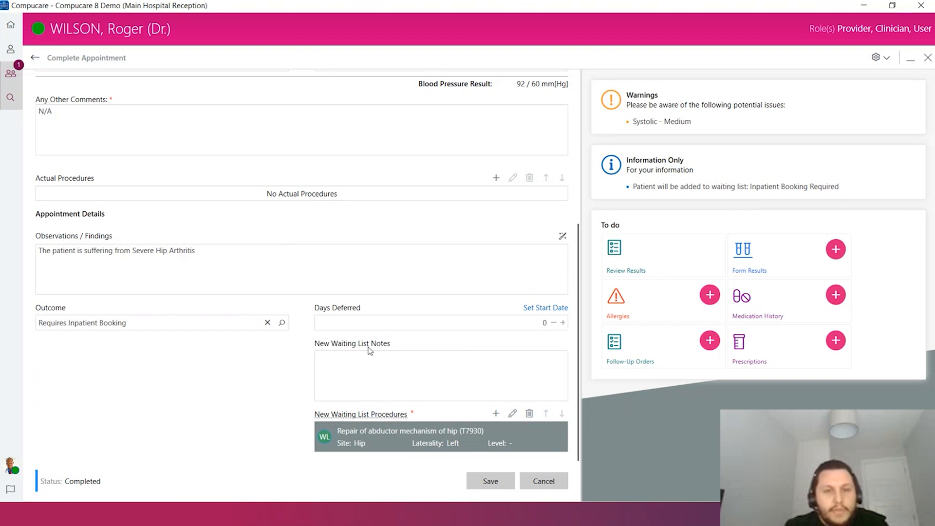
# Step: Review the patient's recorded allergies from the appointment's to-do section and close the list
pyautogui.scroll(3, 339, 355)
pyautogui.scroll(2, 339, 354)
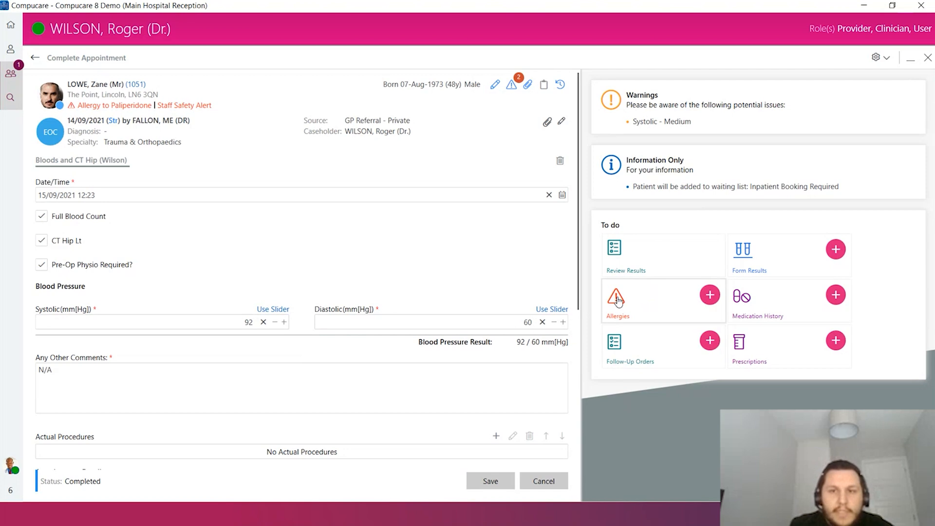
pyautogui.click(633, 293)
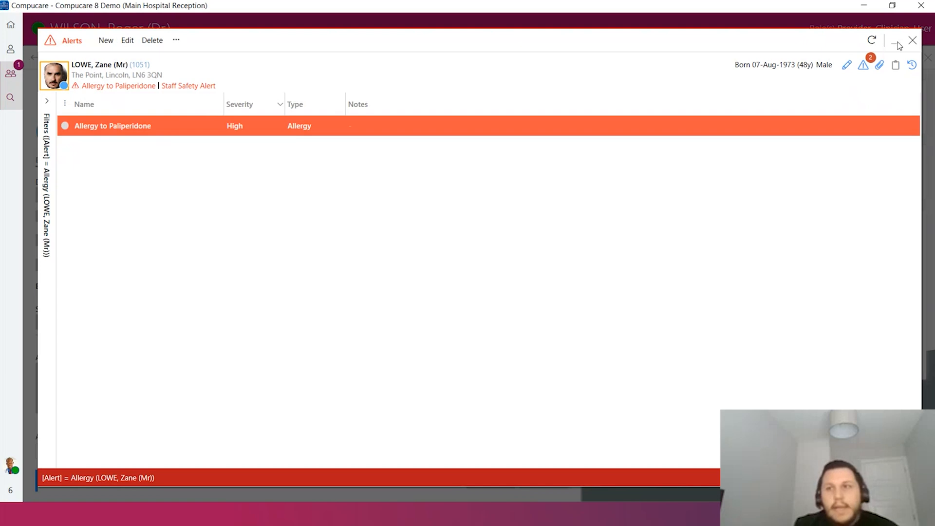
pyautogui.click(912, 40)
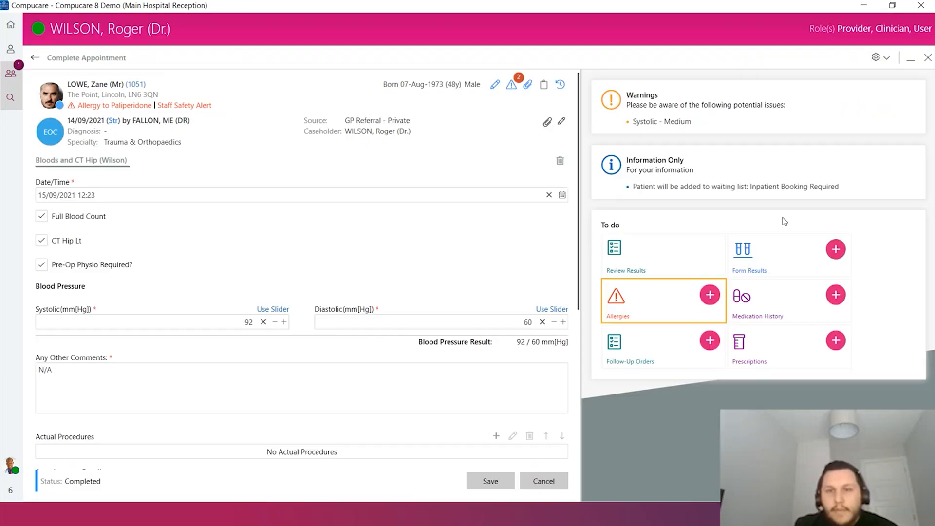
# Step: Add and save an alert of type Allergy with the reason Allergy to Painkiller - Aspirin
pyautogui.click(710, 293)
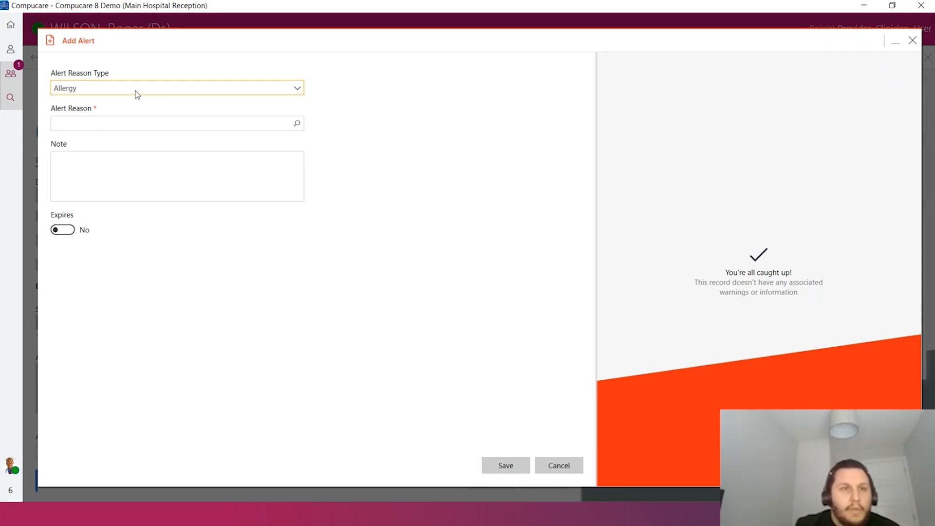
pyautogui.click(151, 89)
pyautogui.click(151, 89)
pyautogui.click(244, 126)
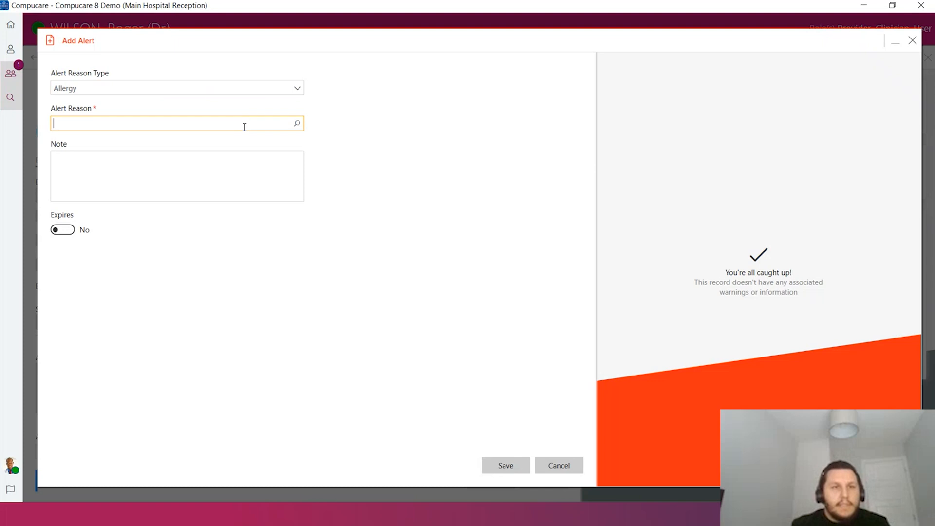
pyautogui.click(296, 124)
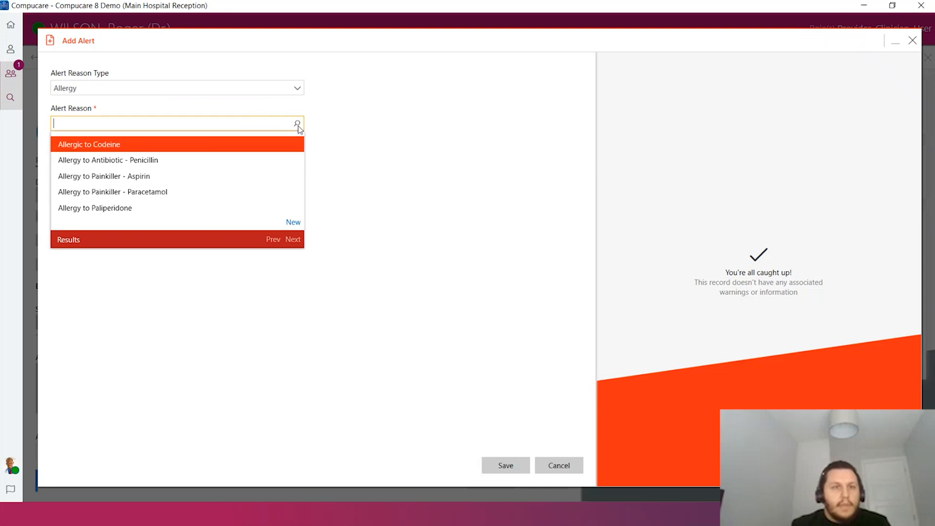
pyautogui.click(140, 177)
pyautogui.click(150, 166)
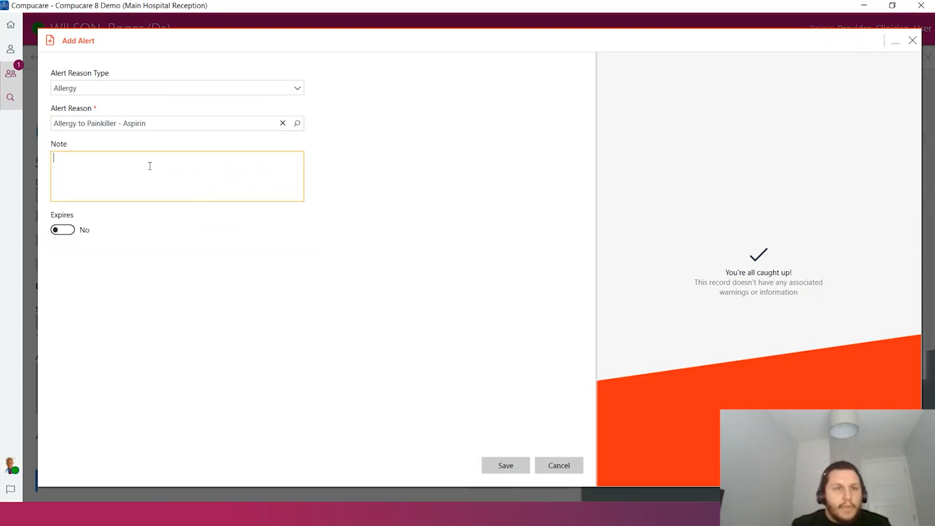
pyautogui.click(504, 464)
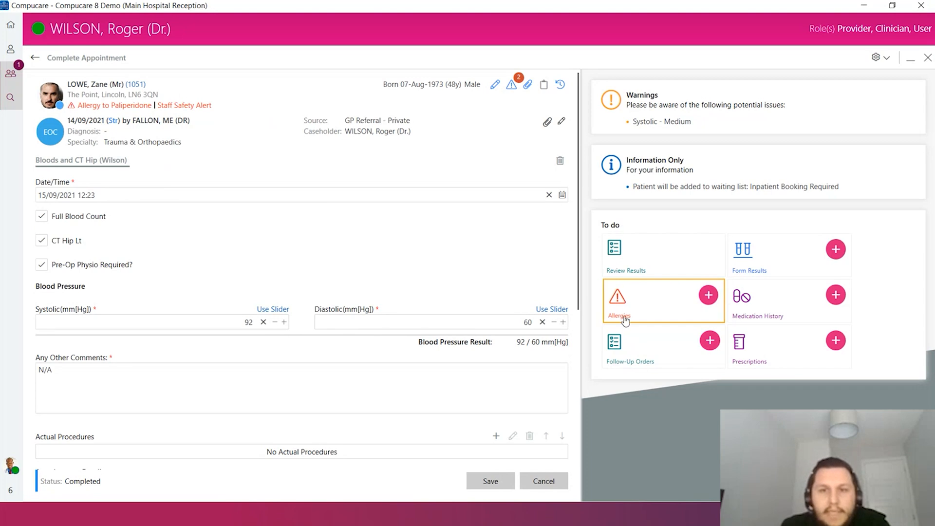
# Step: Check the aspirin allergy entry in the patient's allergy list and close the list
pyautogui.click(627, 299)
pyautogui.click(137, 148)
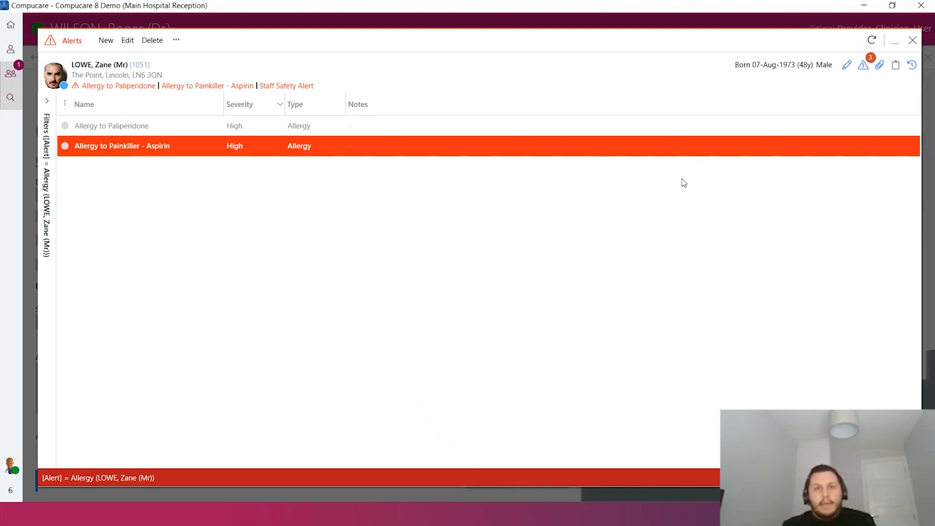
pyautogui.click(912, 40)
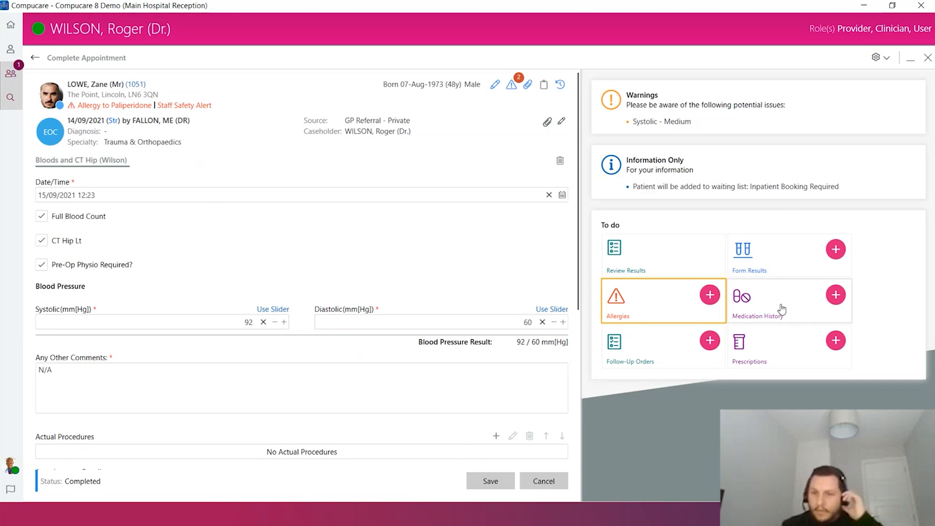
# Step: Start a medication history entry for ASPIRIN 100mg effervescent tablets (Ethicon) with Patient as the information source
pyautogui.click(836, 295)
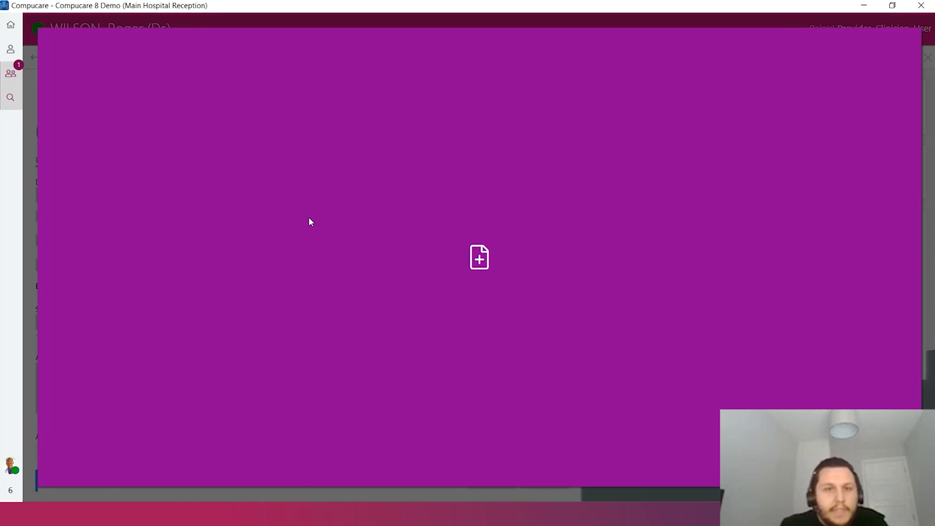
pyautogui.click(298, 121)
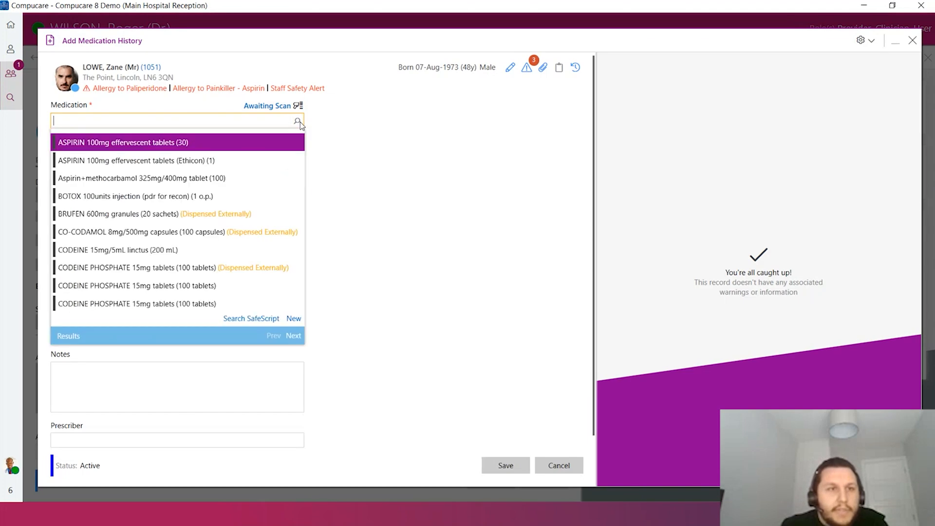
pyautogui.click(159, 162)
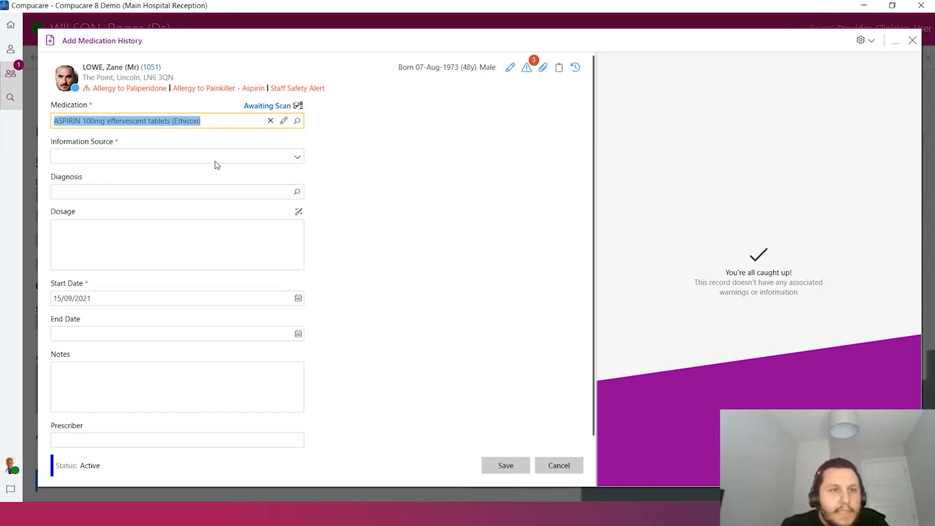
pyautogui.click(198, 161)
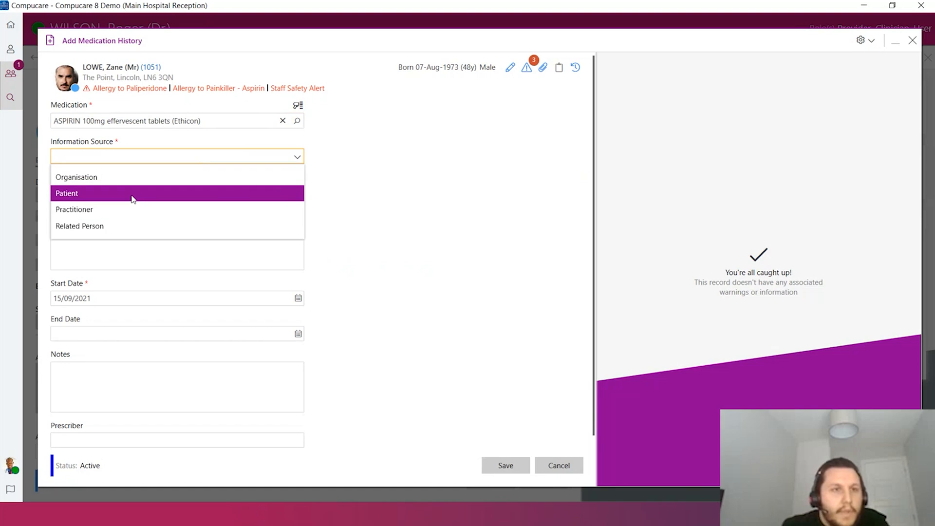
pyautogui.click(124, 194)
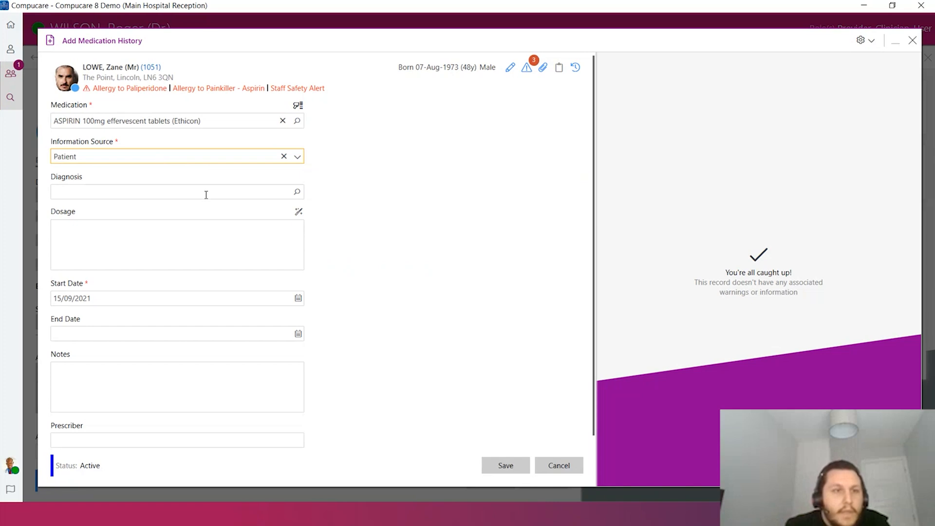
# Step: Set the medication's start date to 03/09/2021 and end date to 10/09/2021, then save the entry
pyautogui.scroll(-1, 211, 245)
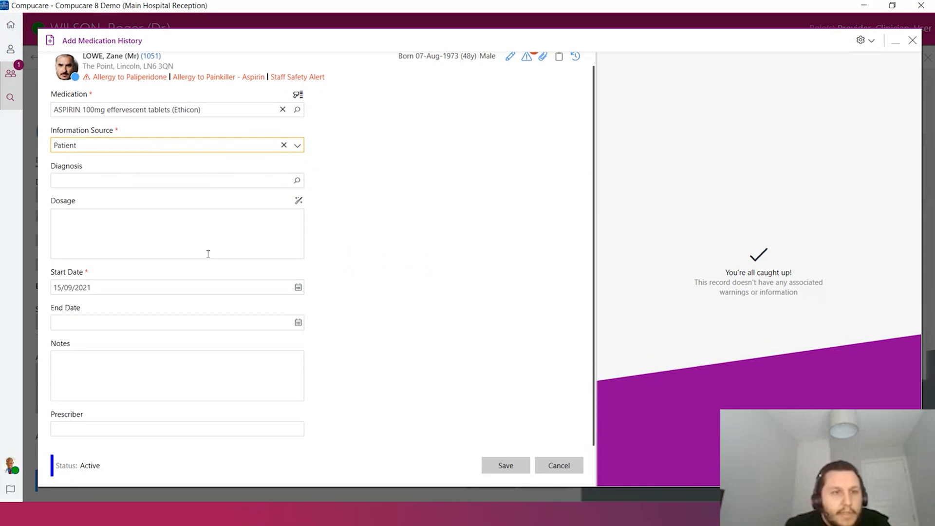
pyautogui.click(298, 287)
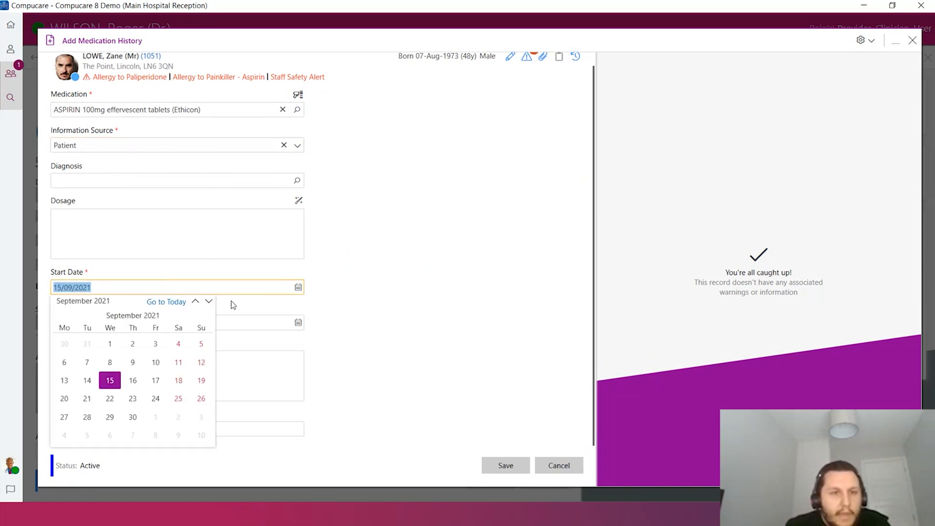
pyautogui.click(133, 343)
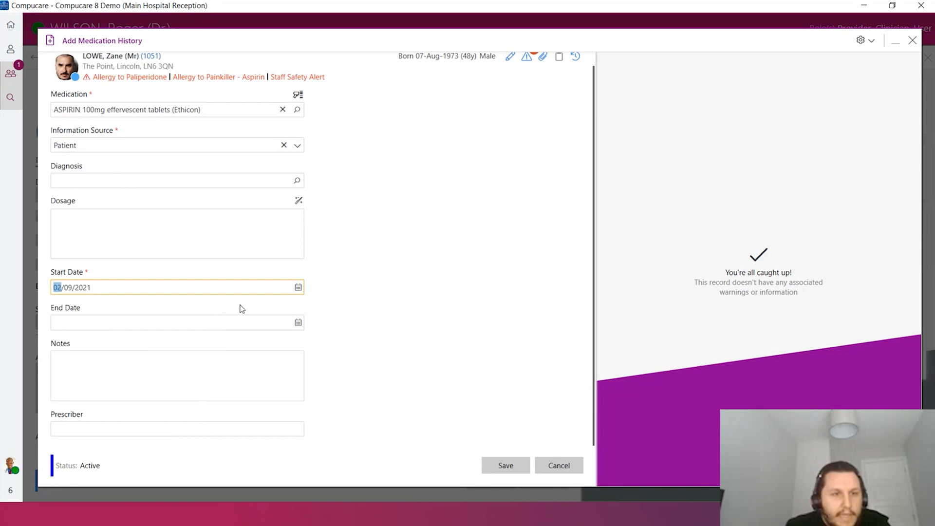
pyautogui.click(298, 287)
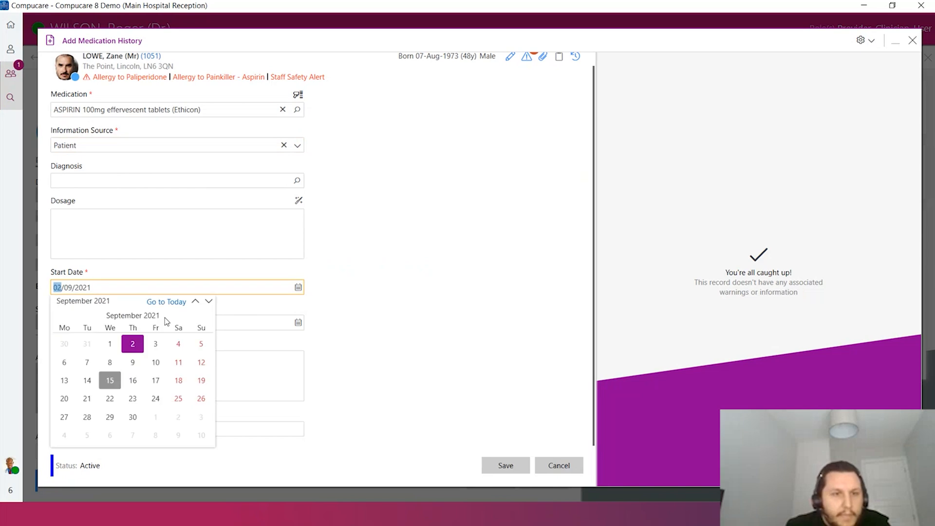
pyautogui.click(163, 346)
pyautogui.click(298, 322)
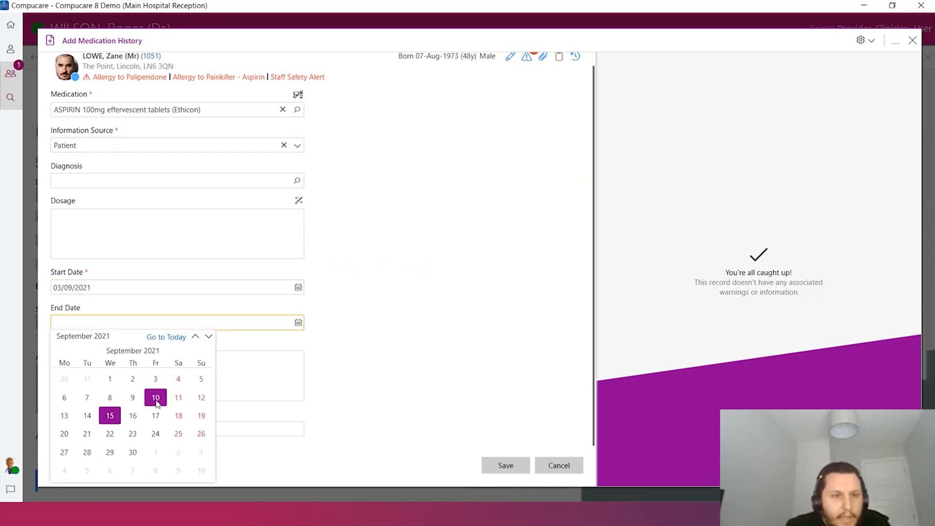
pyautogui.click(156, 397)
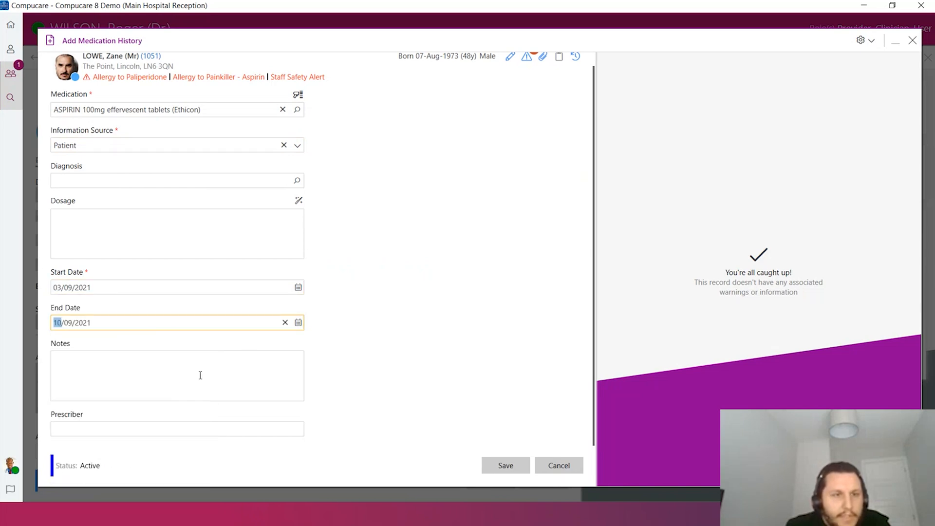
pyautogui.click(164, 370)
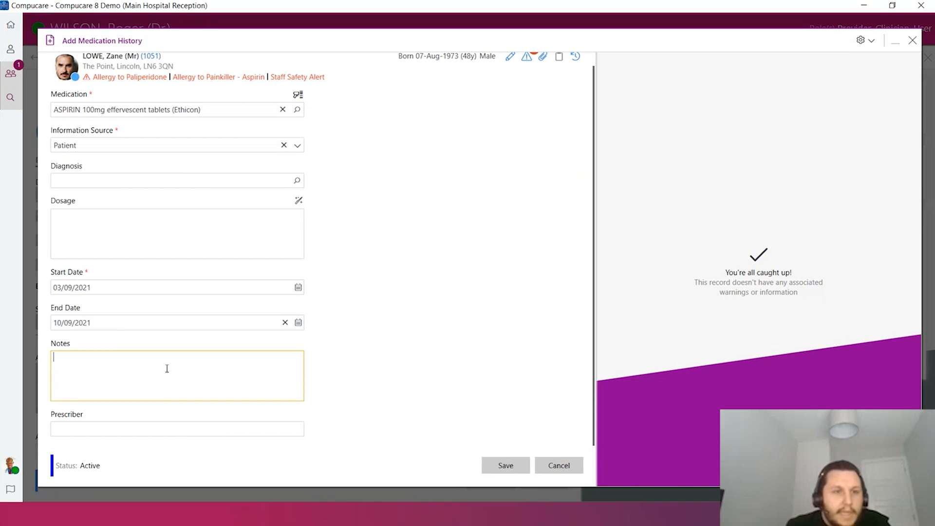
pyautogui.click(494, 466)
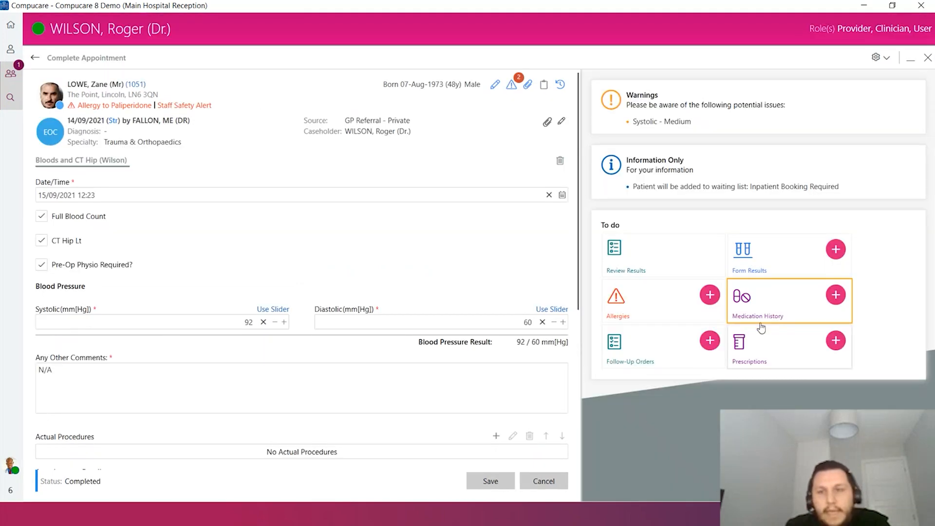
# Step: Check the ASPIRIN 100mg effervescent tablets (Ethicon) entry in the patient's medication history and close the list
pyautogui.click(770, 308)
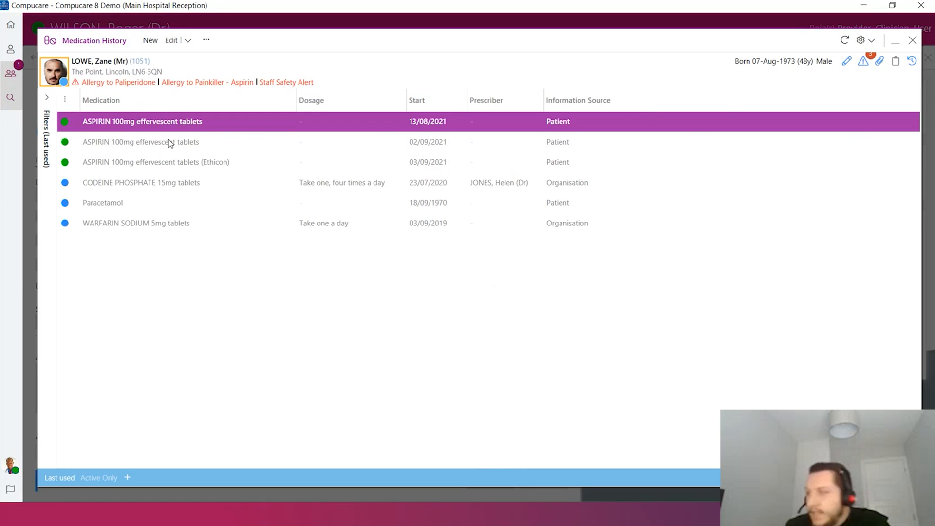
pyautogui.click(184, 164)
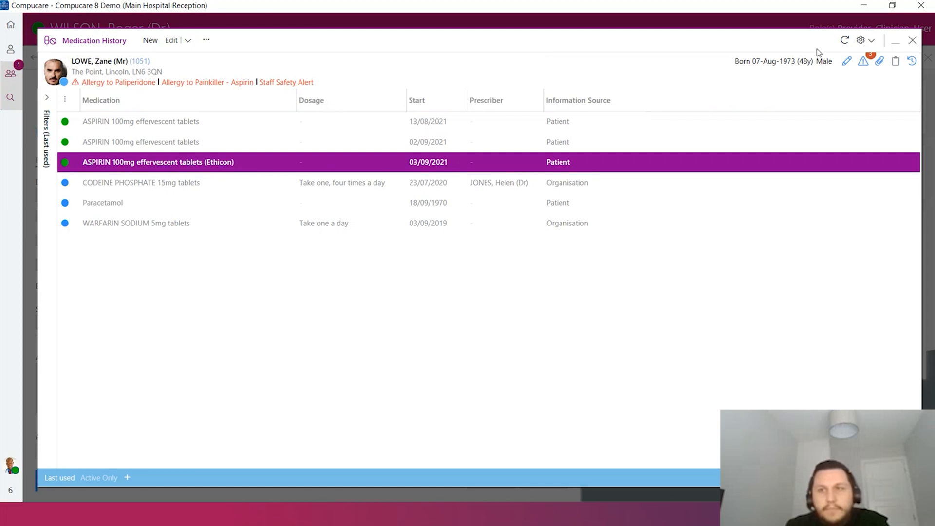
pyautogui.click(911, 40)
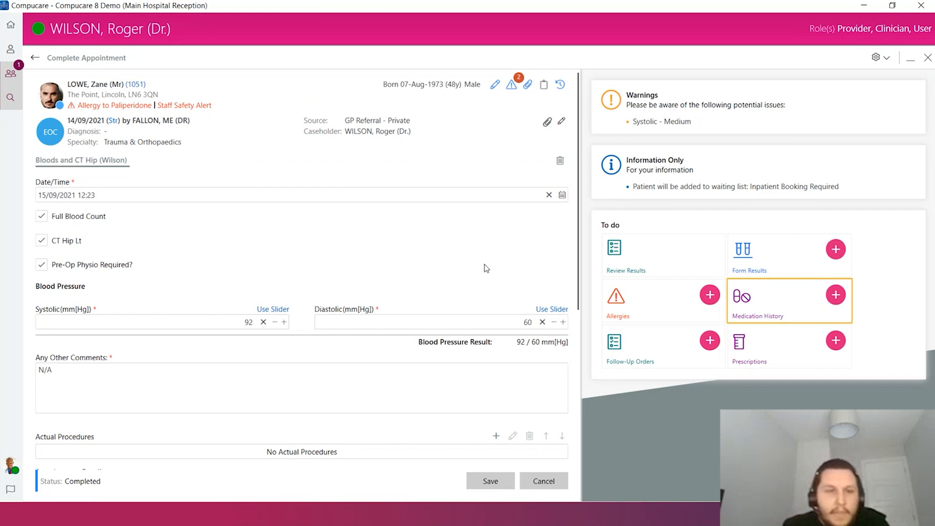
# Step: Review the remaining appointment details, save the completed appointment and finish without adding a patient charge
pyautogui.scroll(-5, 317, 260)
pyautogui.scroll(-2, 354, 278)
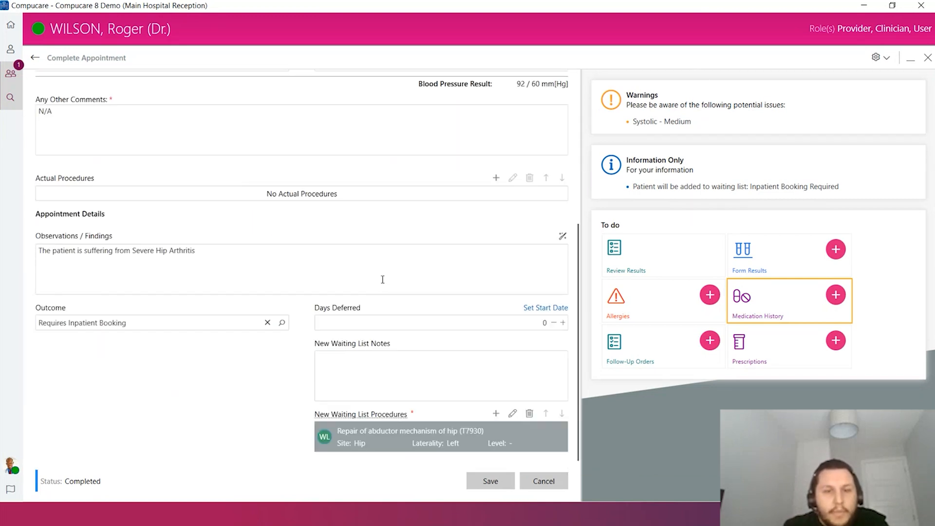
pyautogui.click(479, 483)
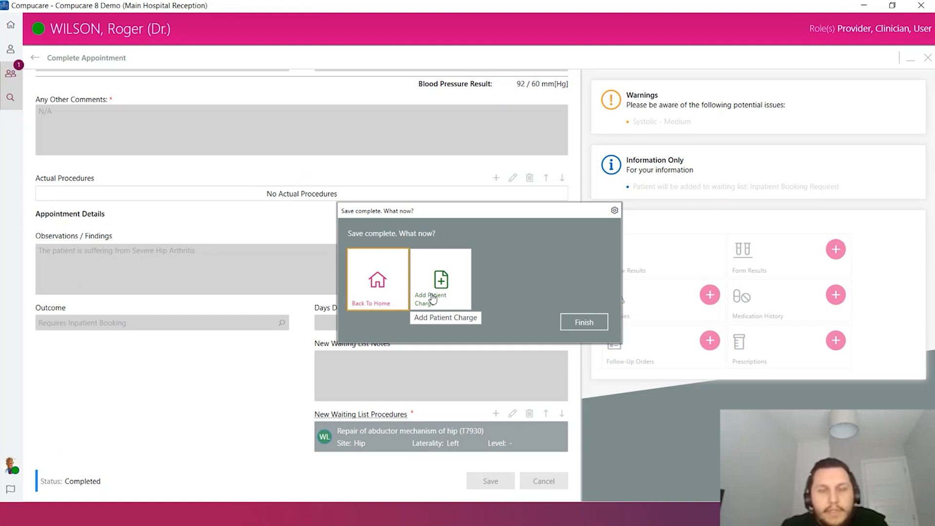
pyautogui.click(596, 322)
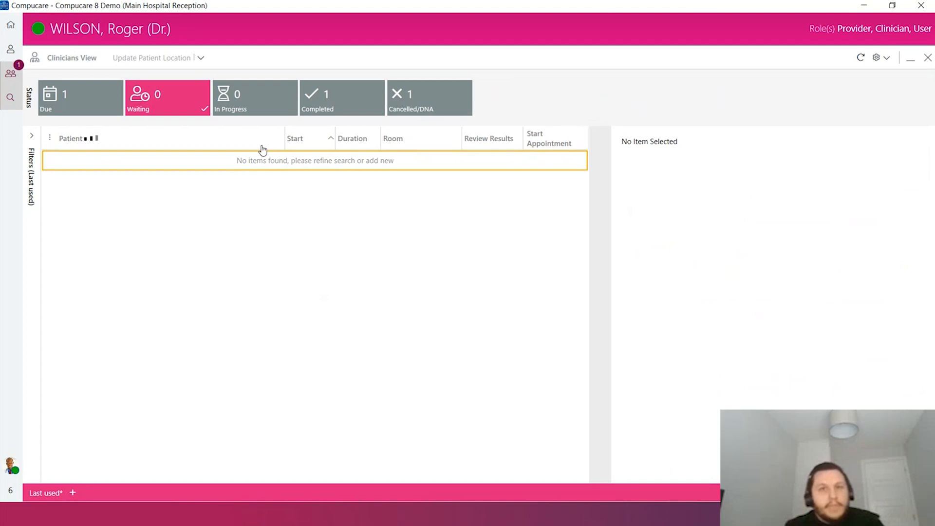
# Step: Leave the Clinicians View and open Outpatient Bookings to check its filters and the completed booking's status
pyautogui.click(927, 58)
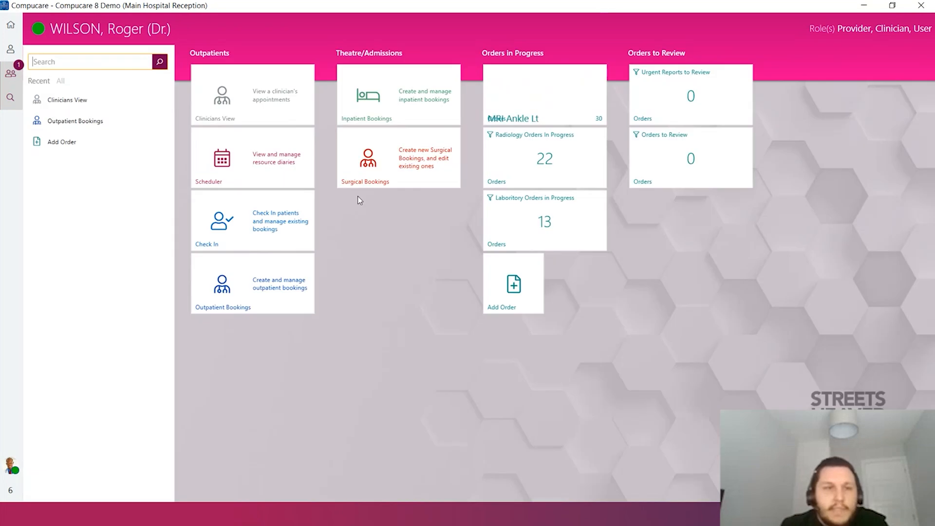
pyautogui.click(256, 286)
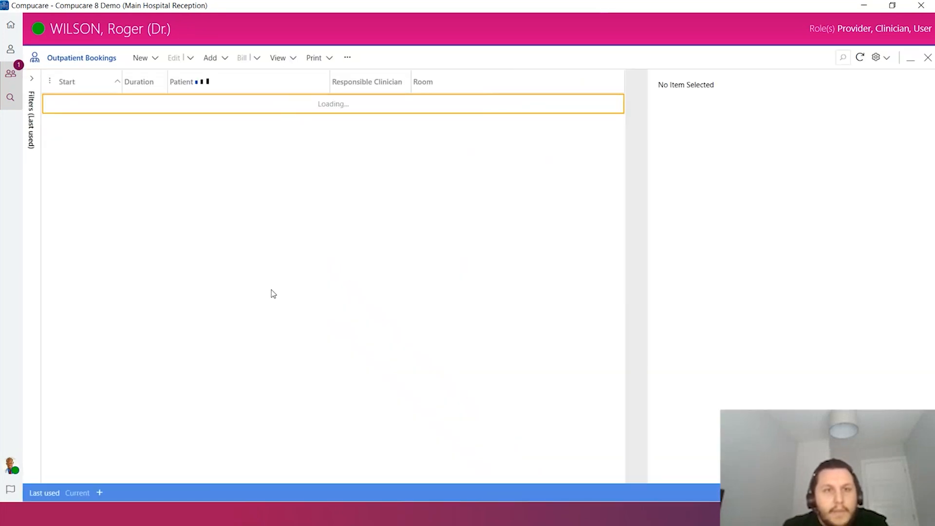
pyautogui.click(31, 78)
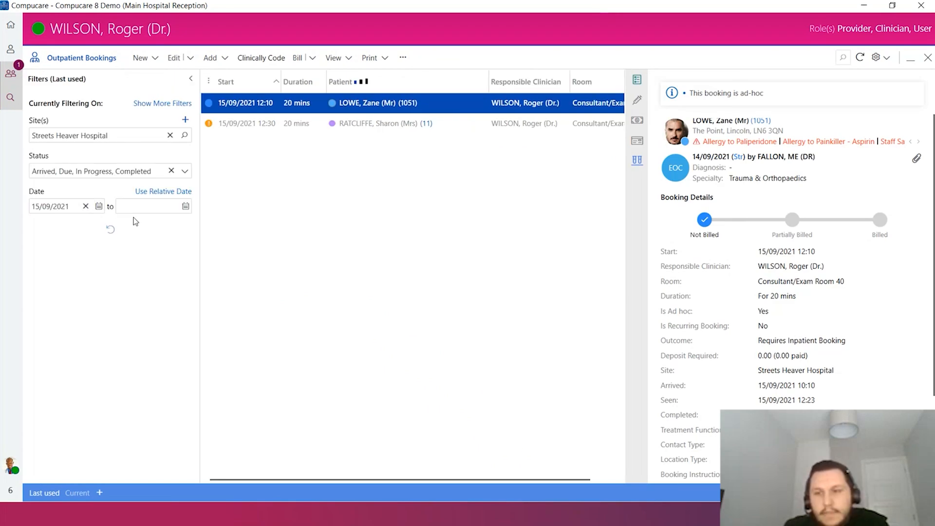
pyautogui.click(190, 78)
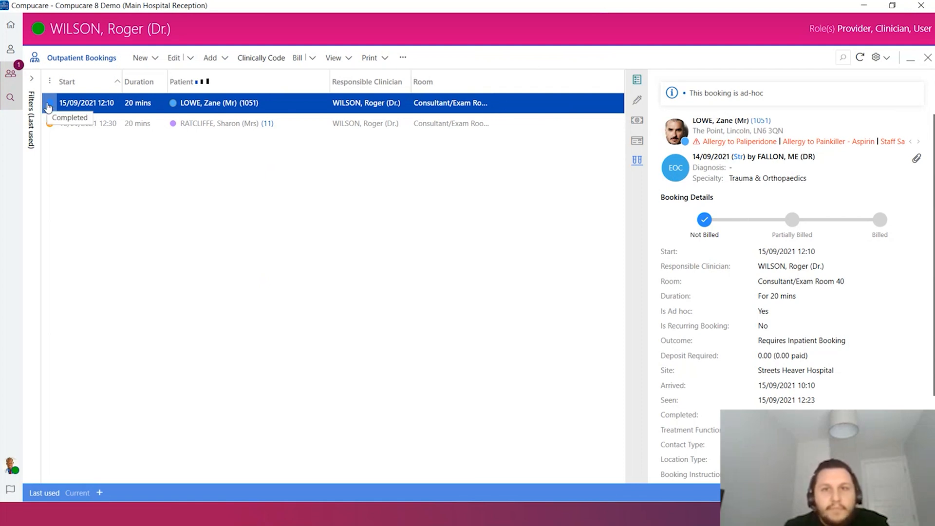
# Step: Review the booking's form results for Bloods and CT Hip, Full Blood Count and CT Without Contrast, then return to the bookings
pyautogui.click(637, 162)
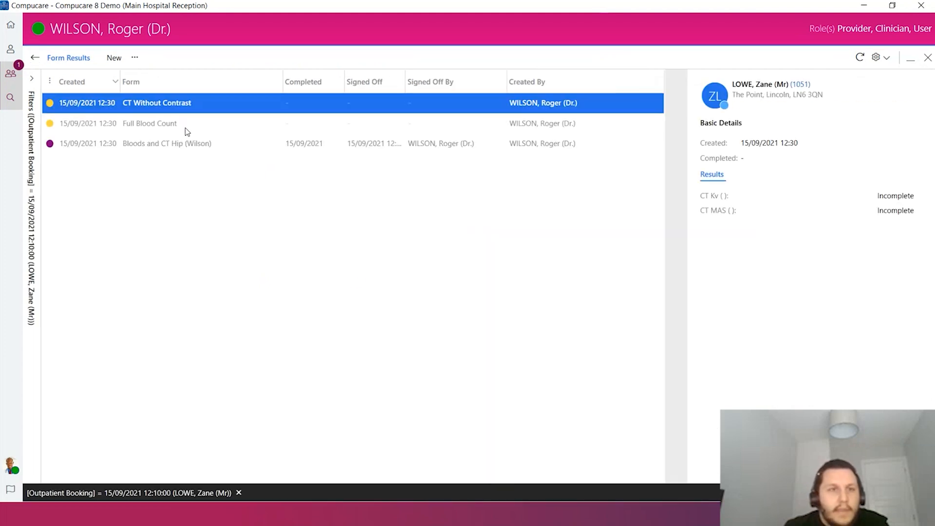
pyautogui.click(180, 143)
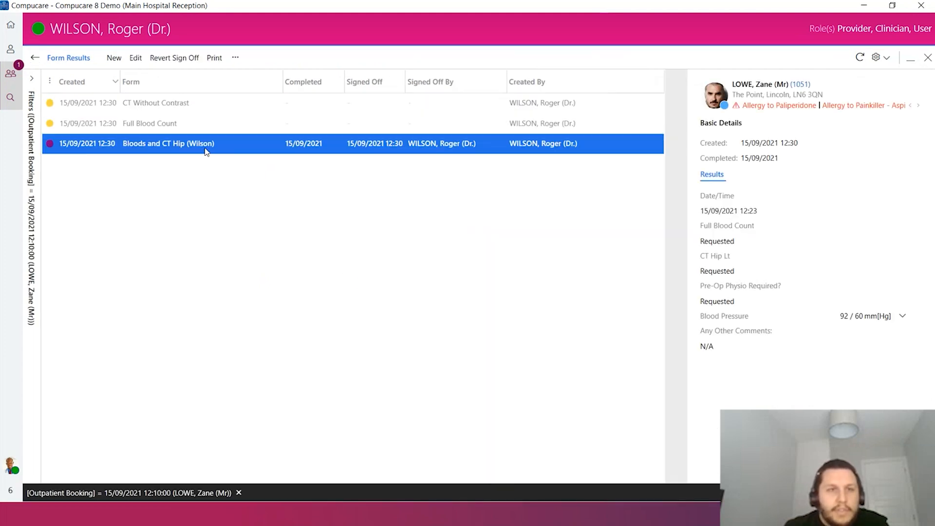
pyautogui.moveTo(49, 146)
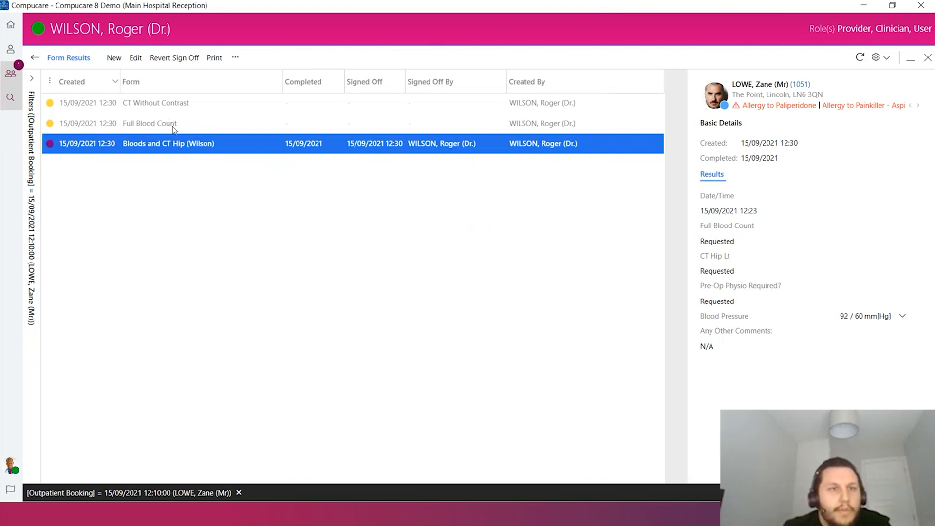
pyautogui.click(156, 125)
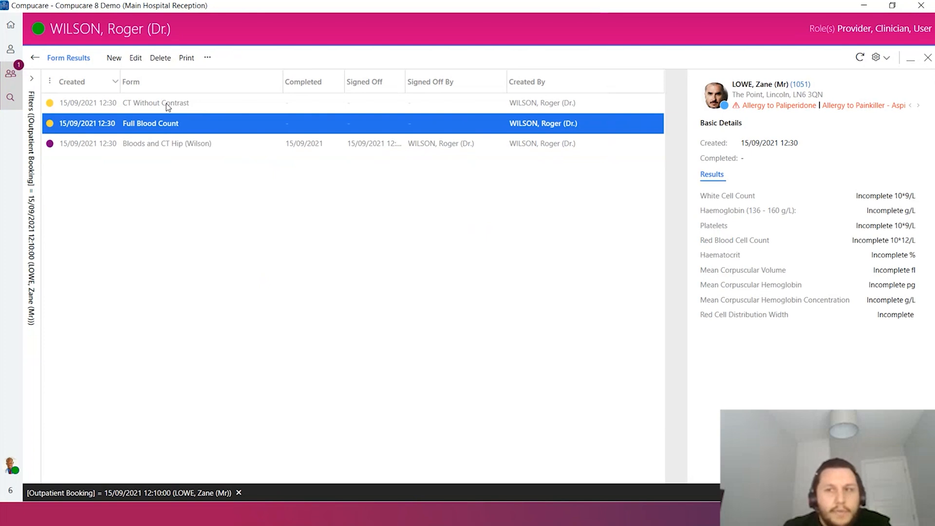
pyautogui.click(166, 104)
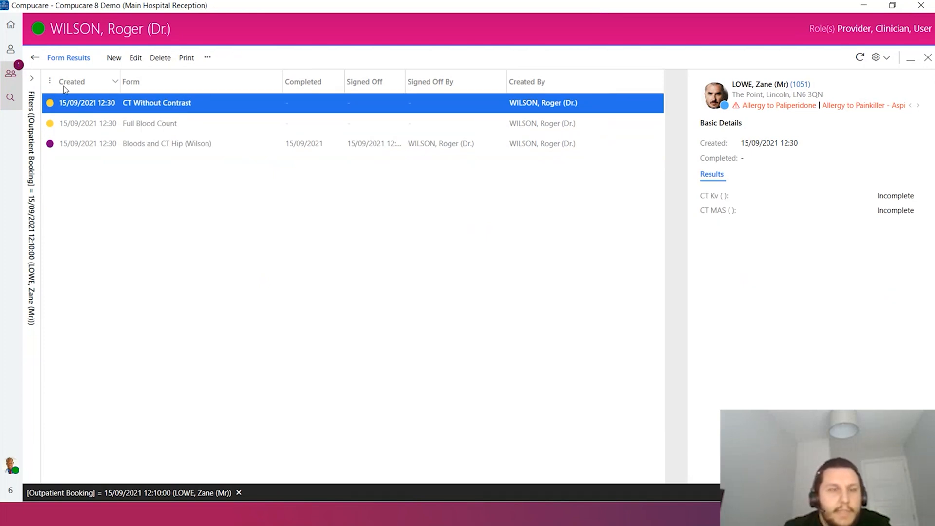
pyautogui.press('Down')
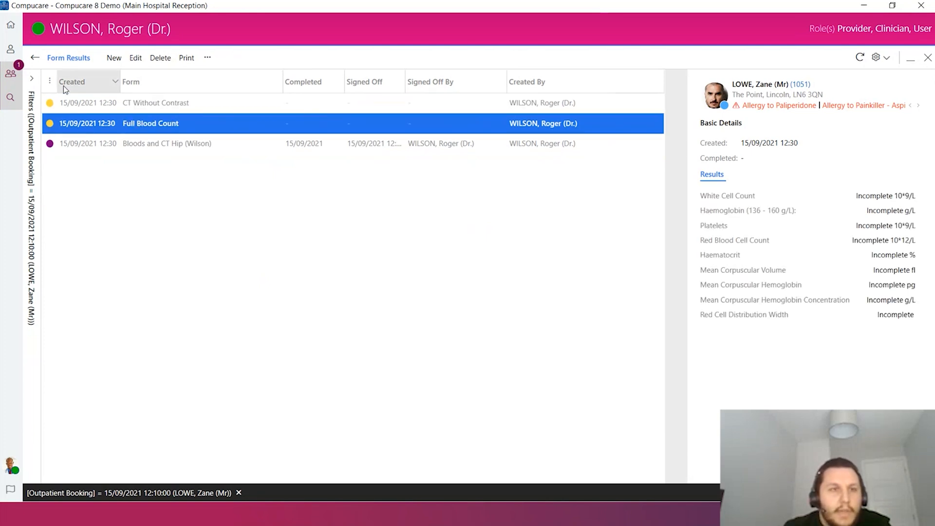
pyautogui.click(36, 59)
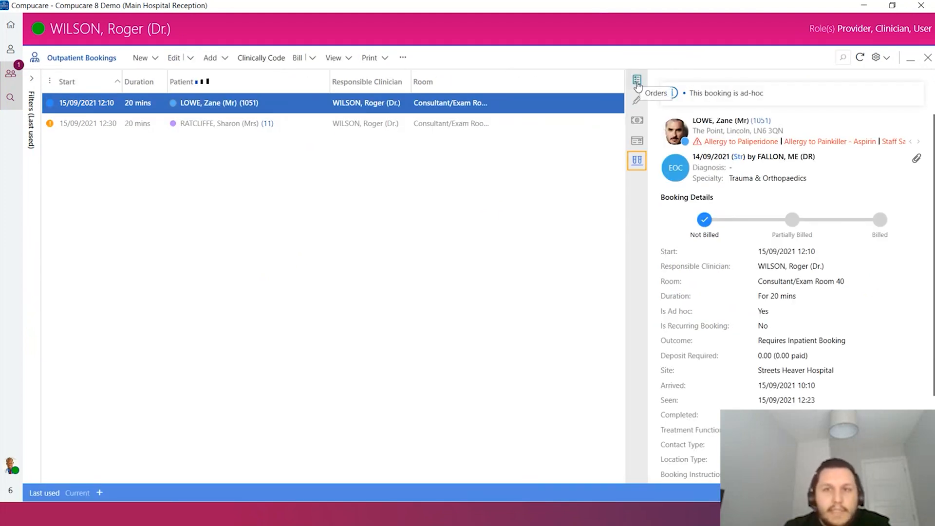
# Step: Review the Full Blood Count (FBC) and CT Hip Lt orders linked to the booking, then close the orders list
pyautogui.click(637, 85)
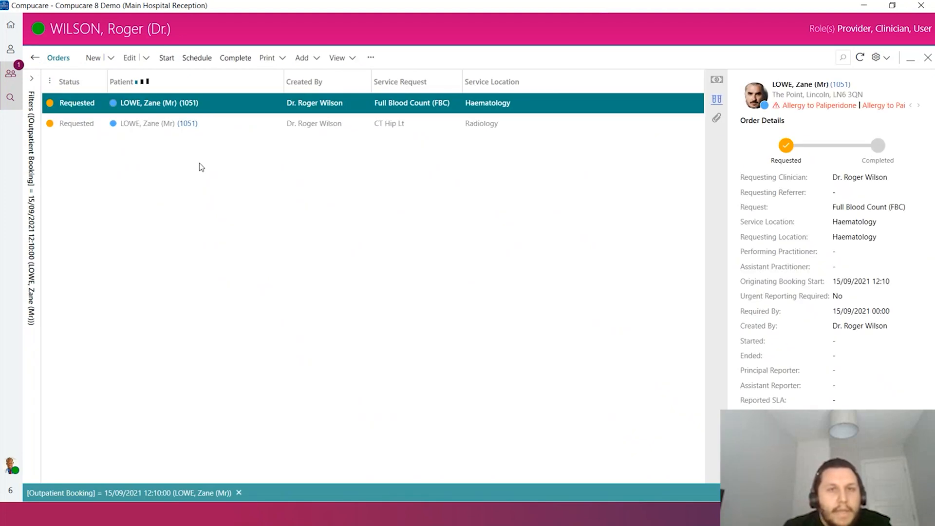
pyautogui.click(395, 129)
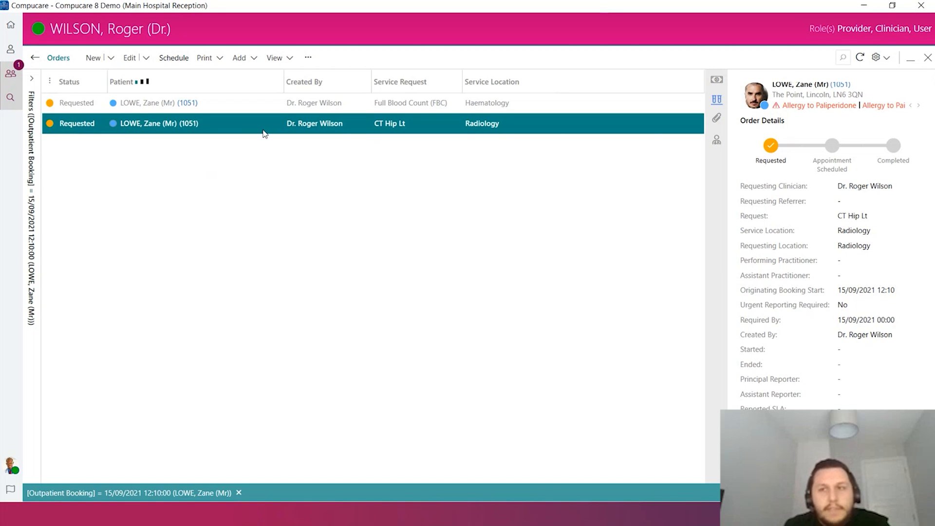
pyautogui.click(927, 58)
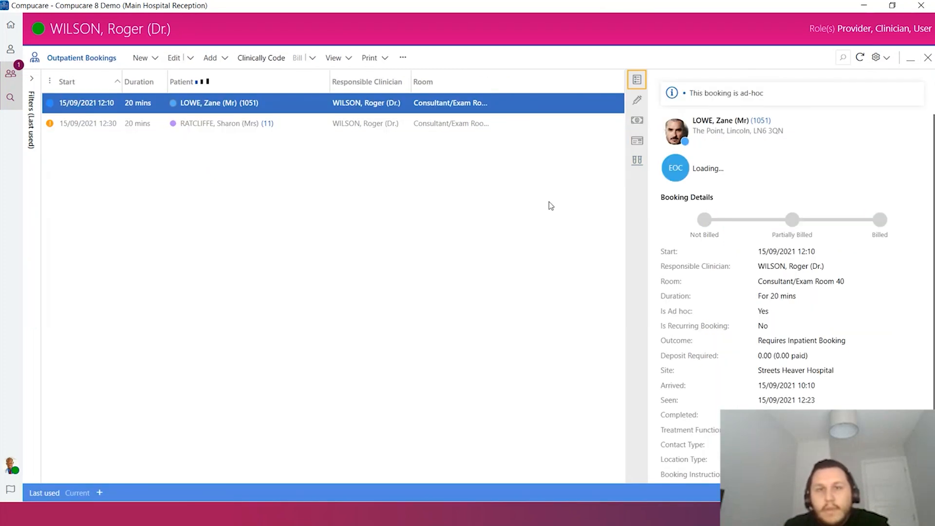
# Step: Open Waiting List Entries and filter the waiting patients to start dates from 15/09/2021
pyautogui.click(10, 25)
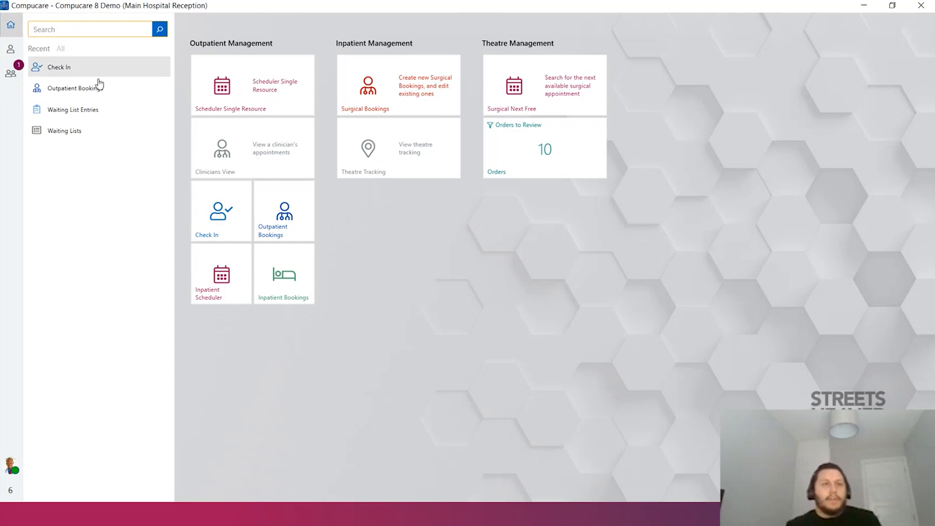
pyautogui.click(73, 109)
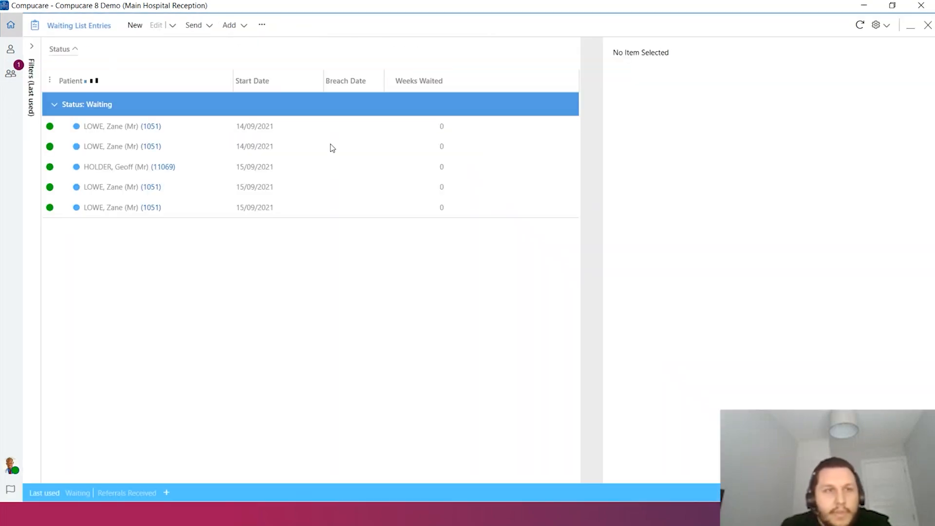
pyautogui.click(28, 49)
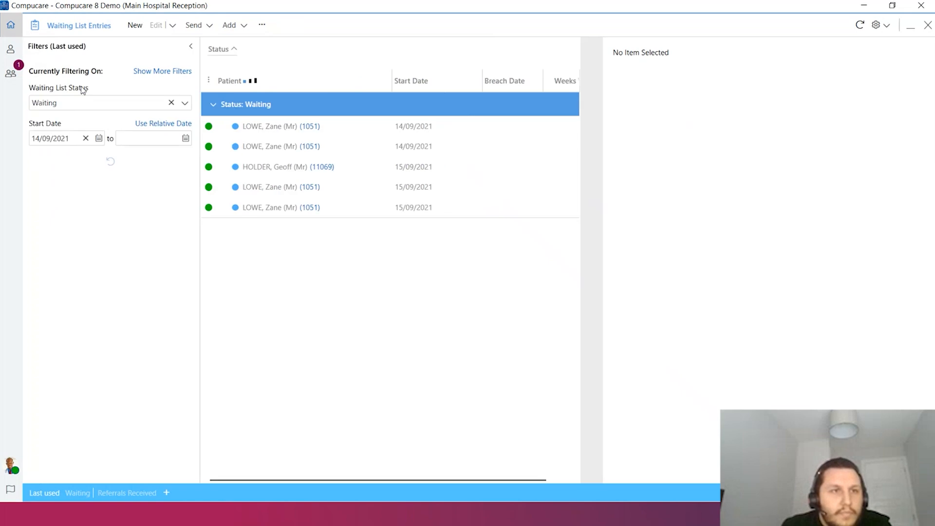
pyautogui.click(87, 140)
pyautogui.click(98, 139)
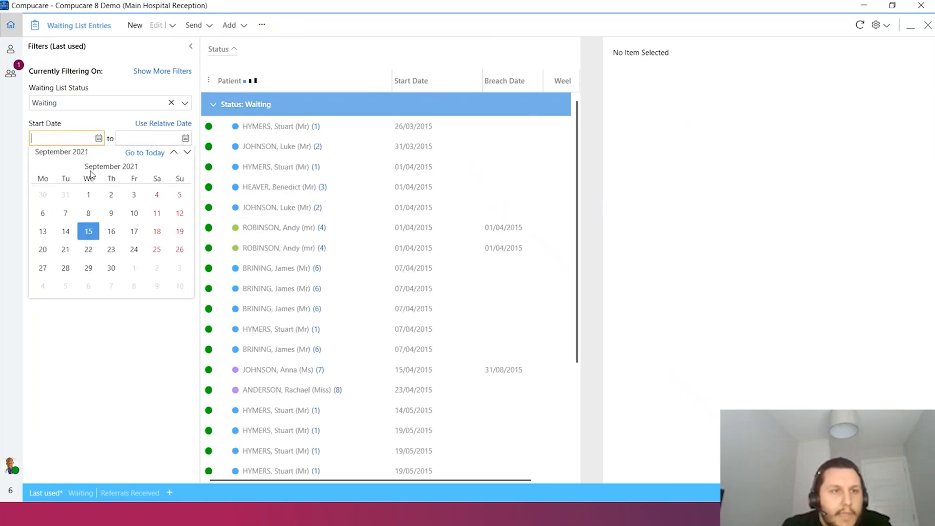
pyautogui.click(90, 233)
pyautogui.click(191, 46)
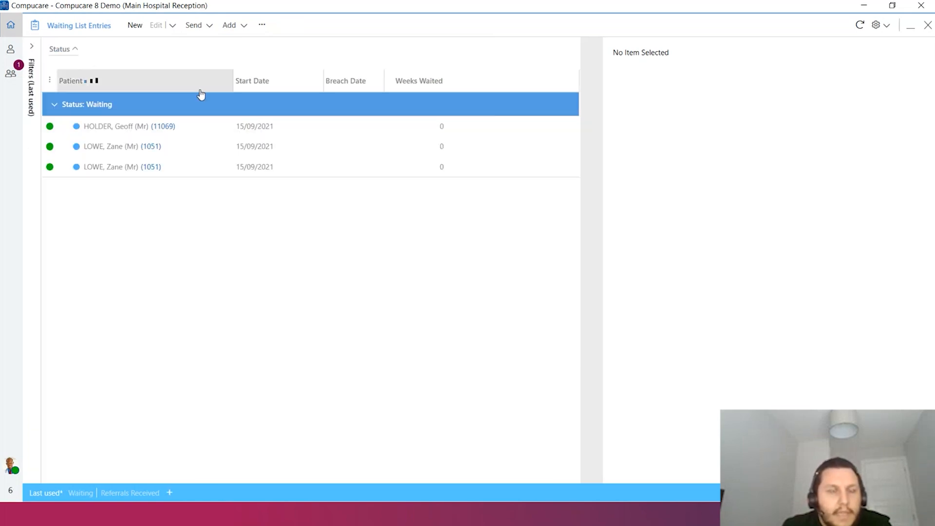
# Step: Review the waiting list details, originating booking and planned procedures of the seen patient's two entries
pyautogui.click(191, 154)
pyautogui.click(191, 168)
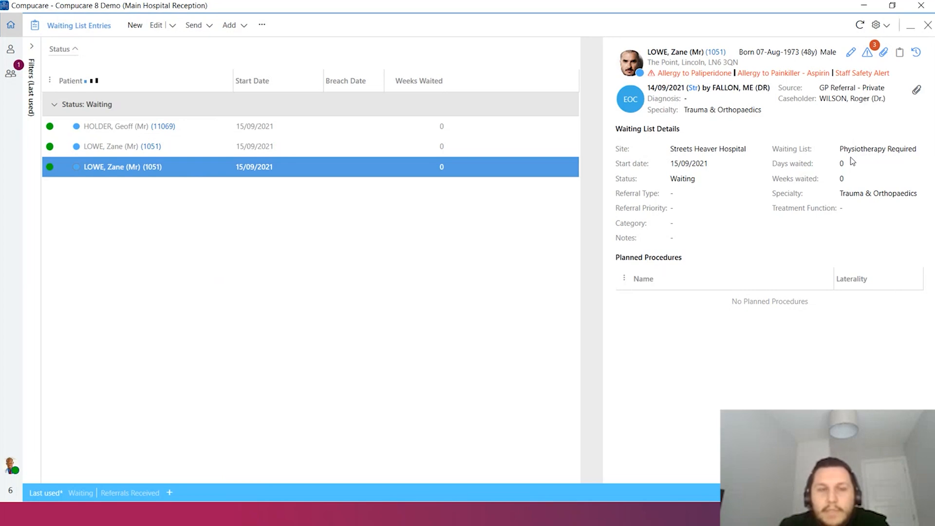
pyautogui.click(236, 151)
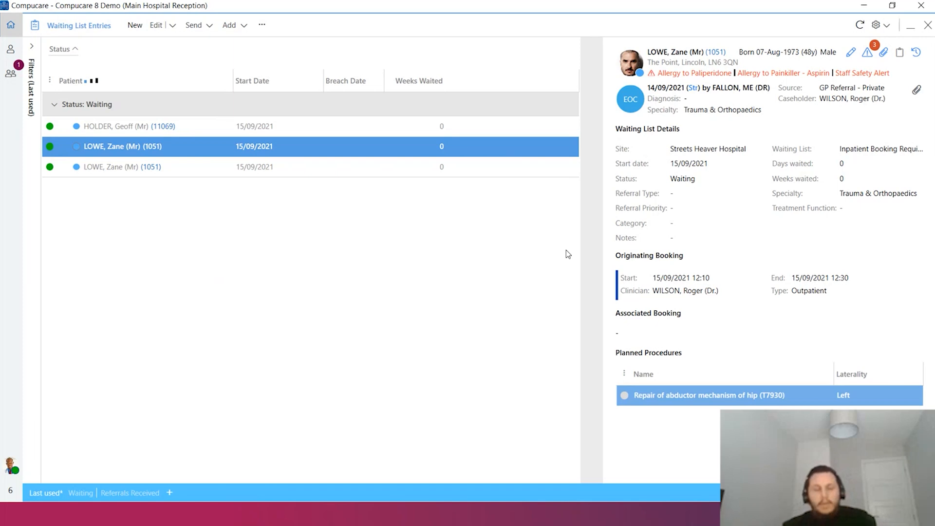
pyautogui.hotkey('alt', 'Tab')
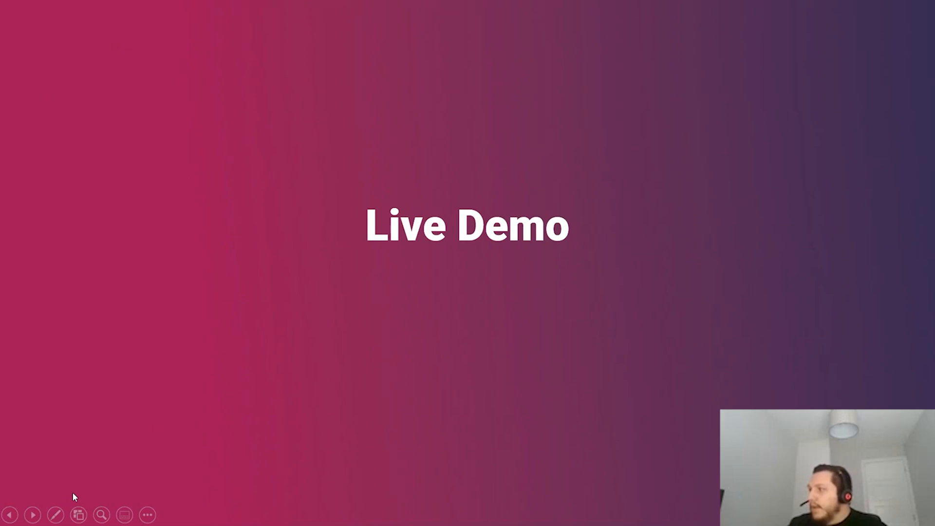
pyautogui.press('Right')
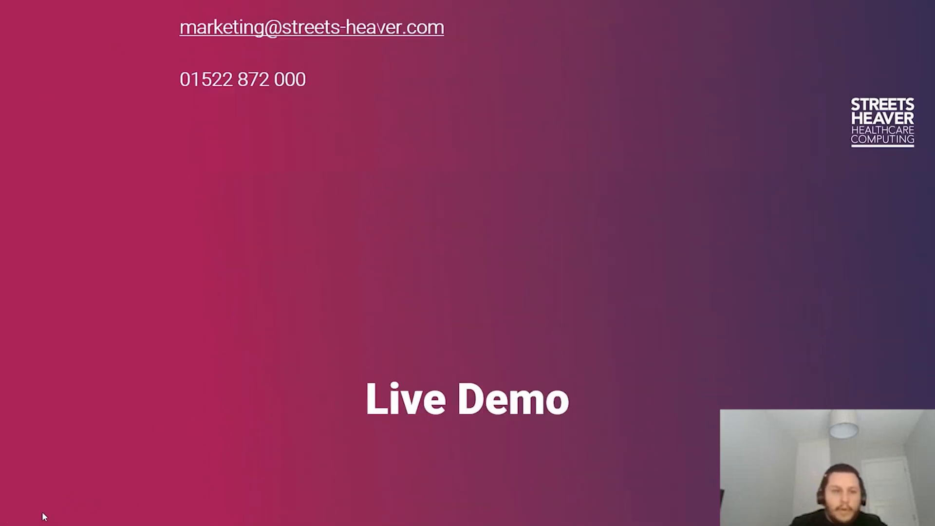